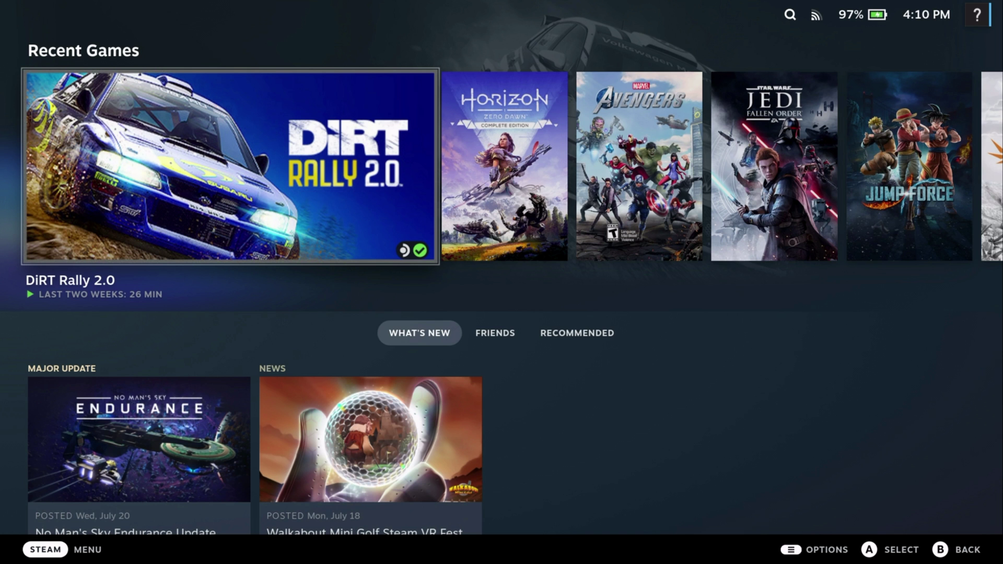
Switch the Steam Deck from Gaming Mode to Desktop Mode via the power menu
key(XF86PowerOff)
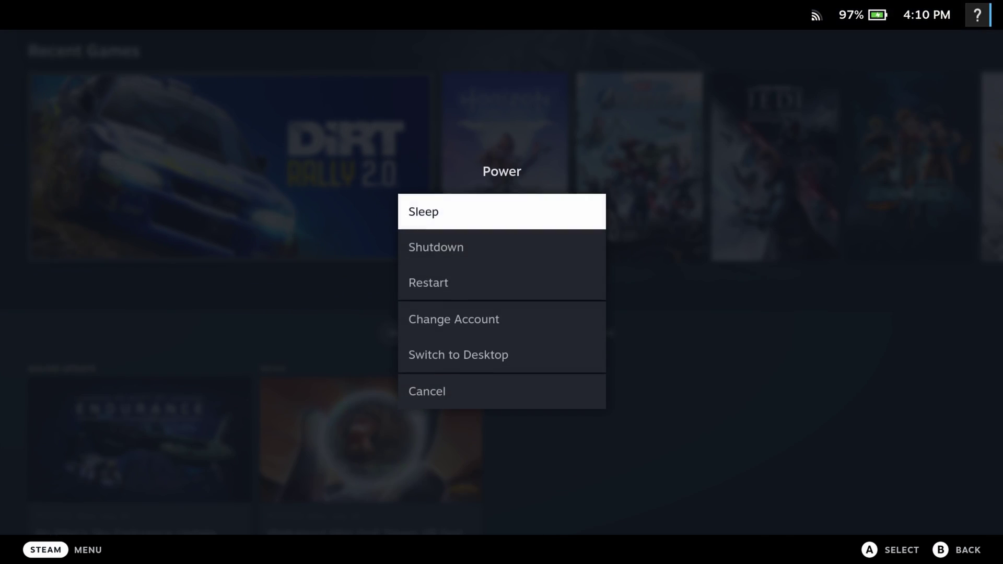
key(Down)
key(Down)
key(Down)
key(Down)
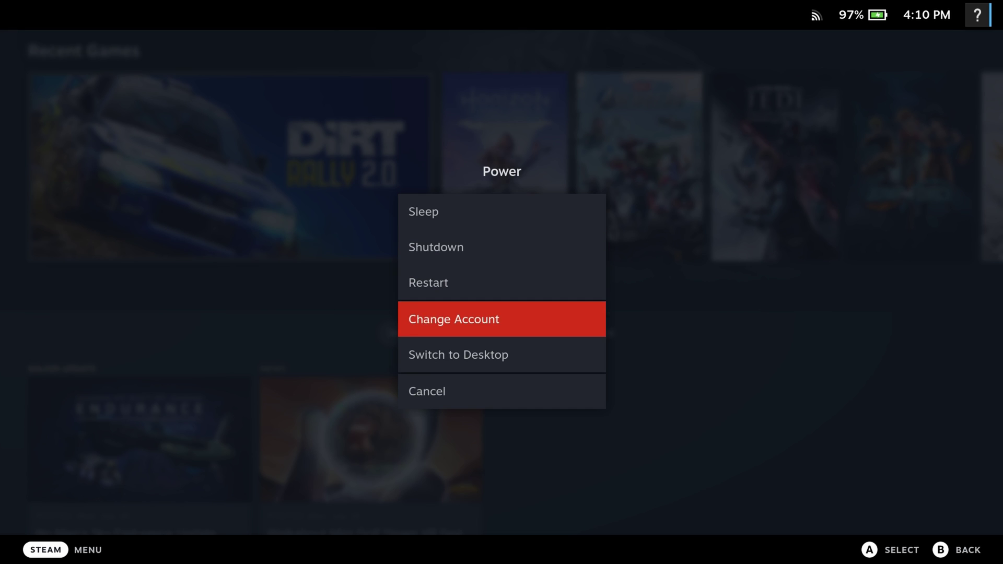
key(Return)
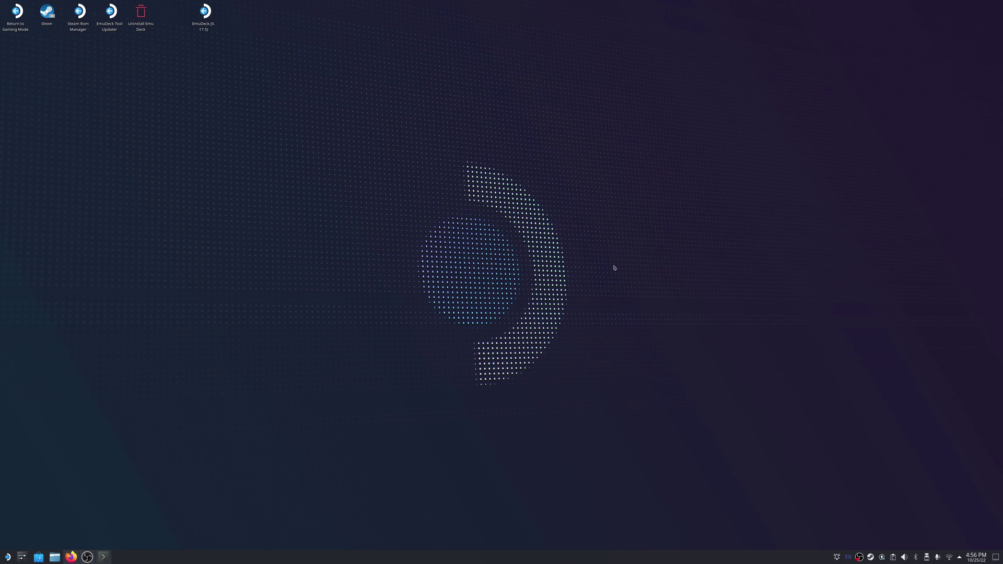
Search the application launcher for 'kde' and start KDE Partition Manager
click(5, 560)
text(kde)
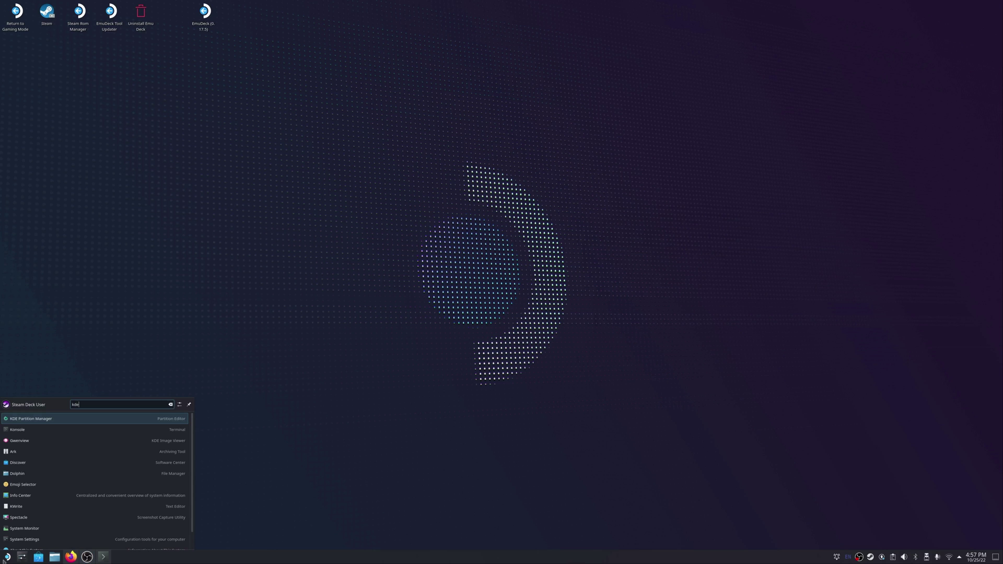
key(Return)
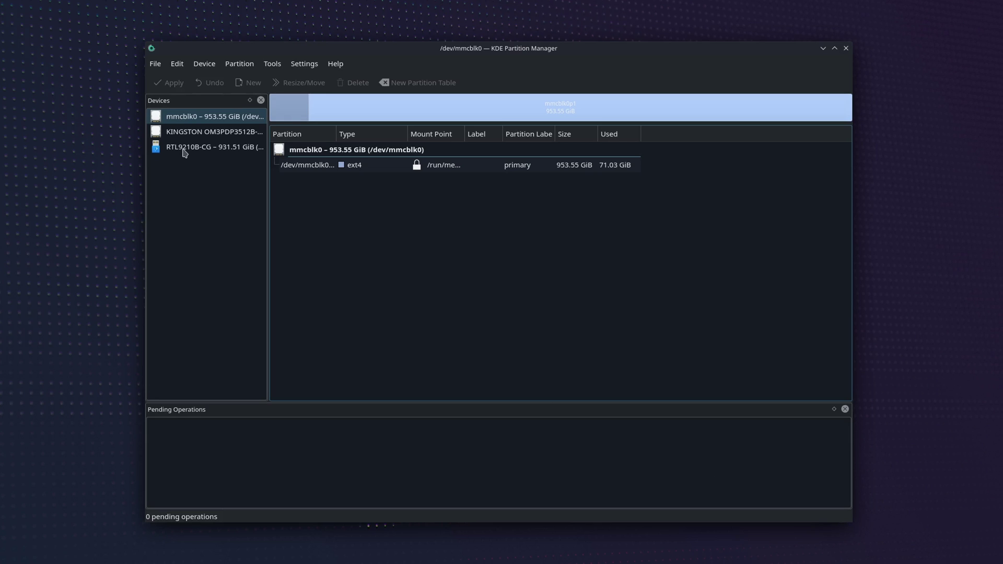
Select the 931.51 GiB RTL9210B-CG drive (/dev/sda) and begin a new partition table
click(184, 152)
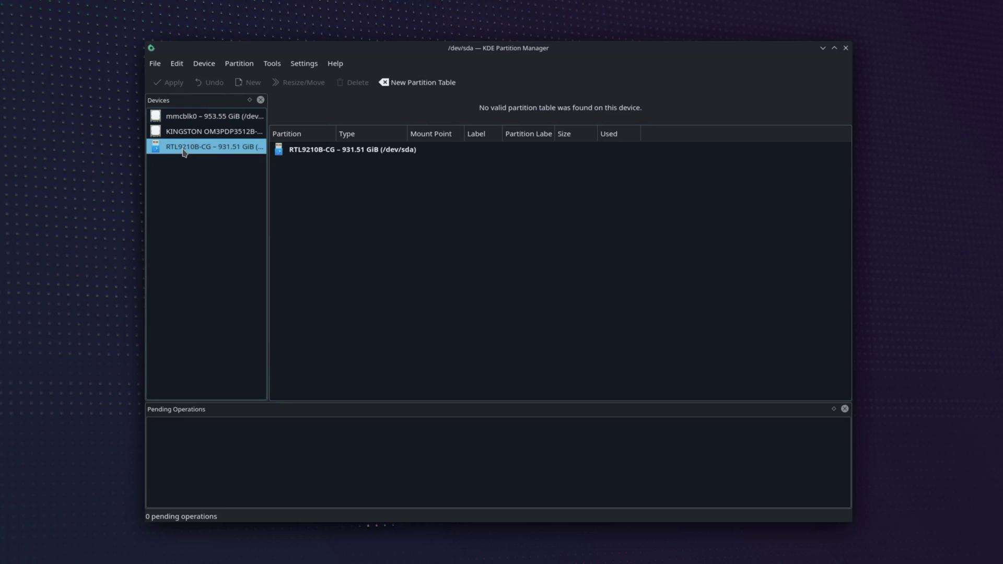
click(400, 84)
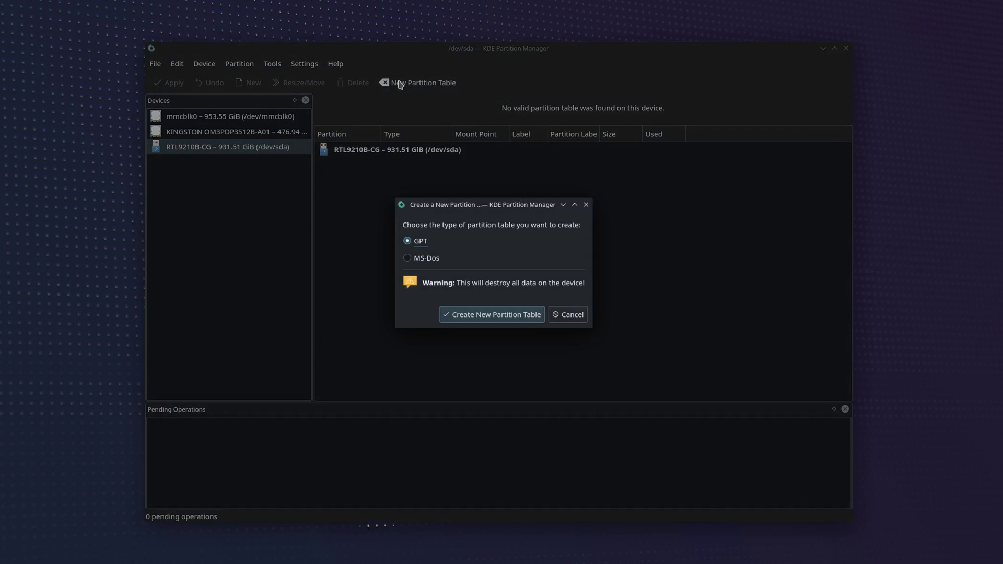
Create a GPT partition table and add a new partition in the 931.51 GiB unallocated space
click(539, 319)
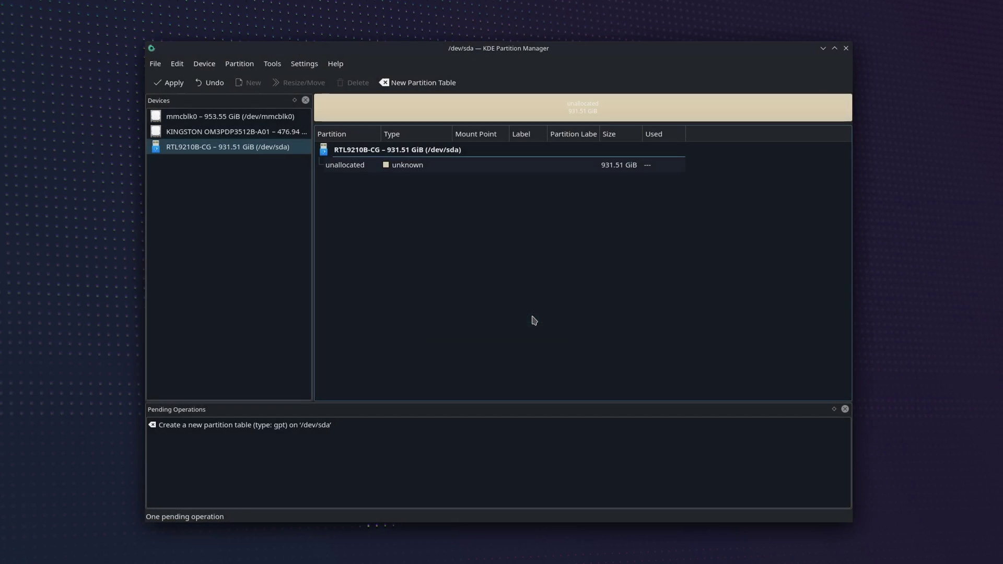
click(397, 166)
right_click(396, 168)
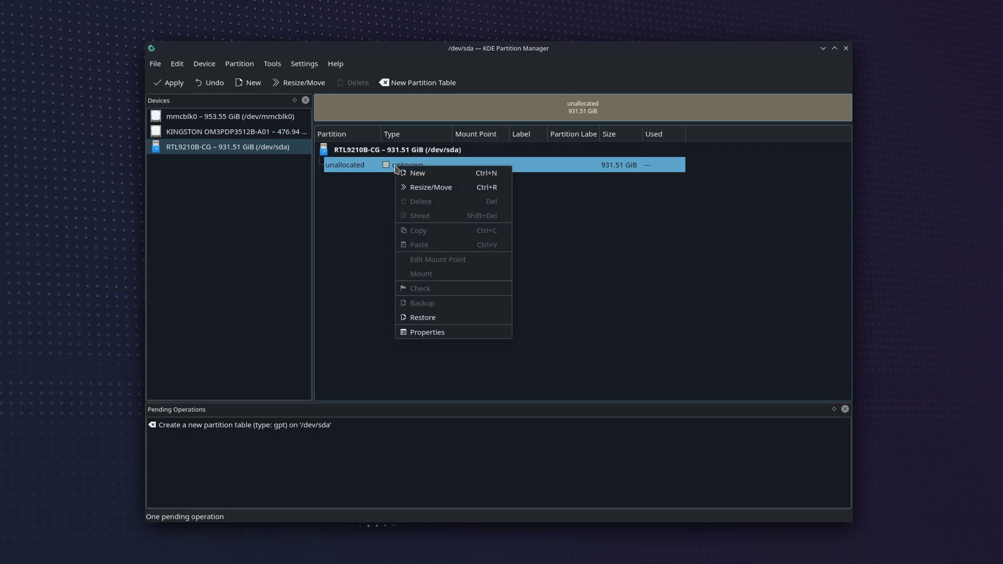
click(407, 174)
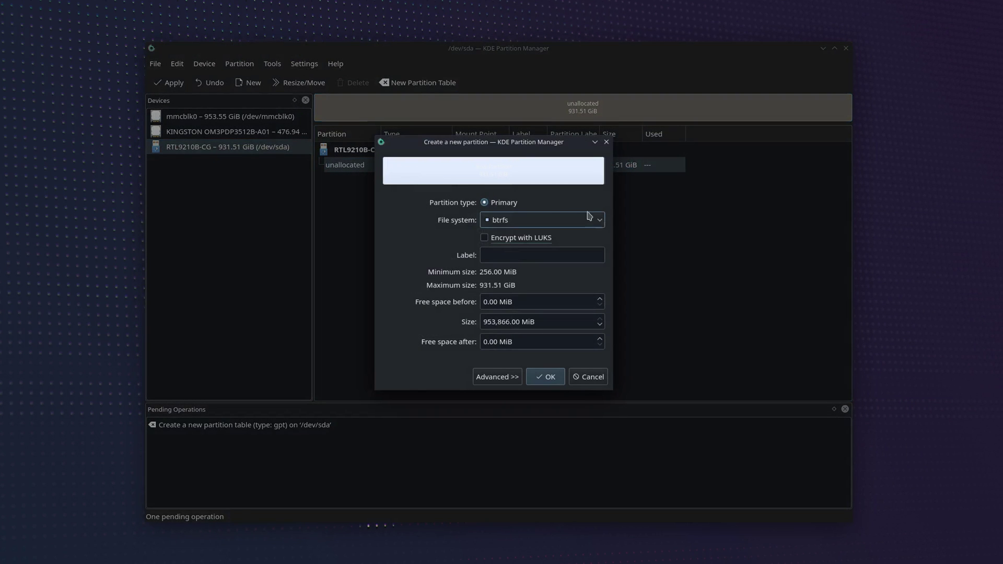
Give the new partition the ntfs file system and the label External_SSD
click(604, 224)
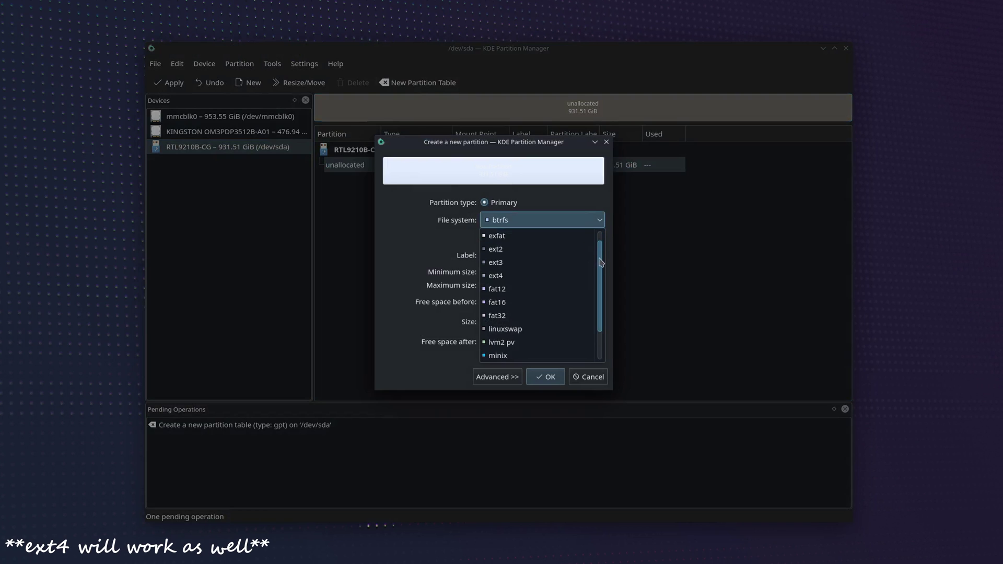
scroll(523, 324, down, 2)
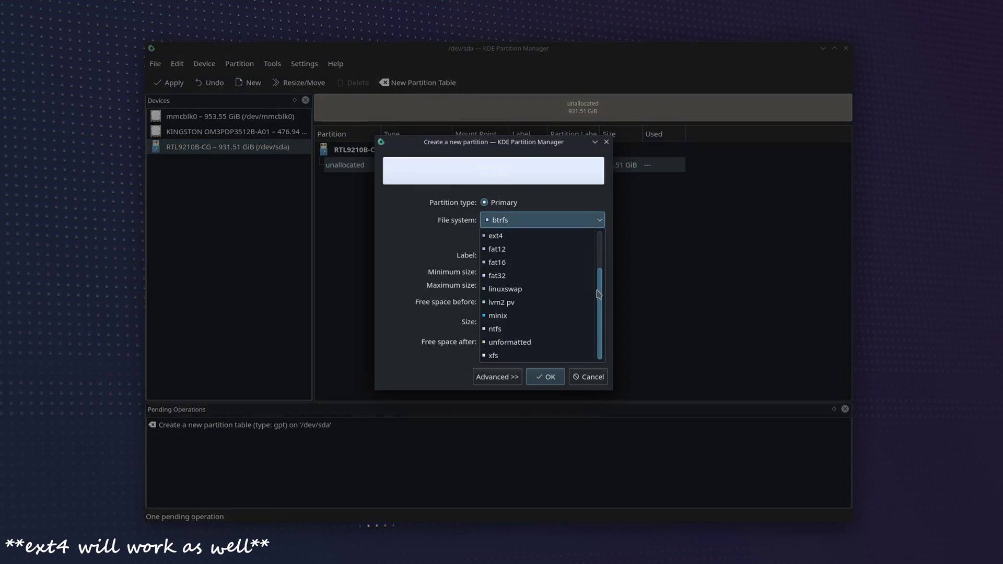
click(539, 329)
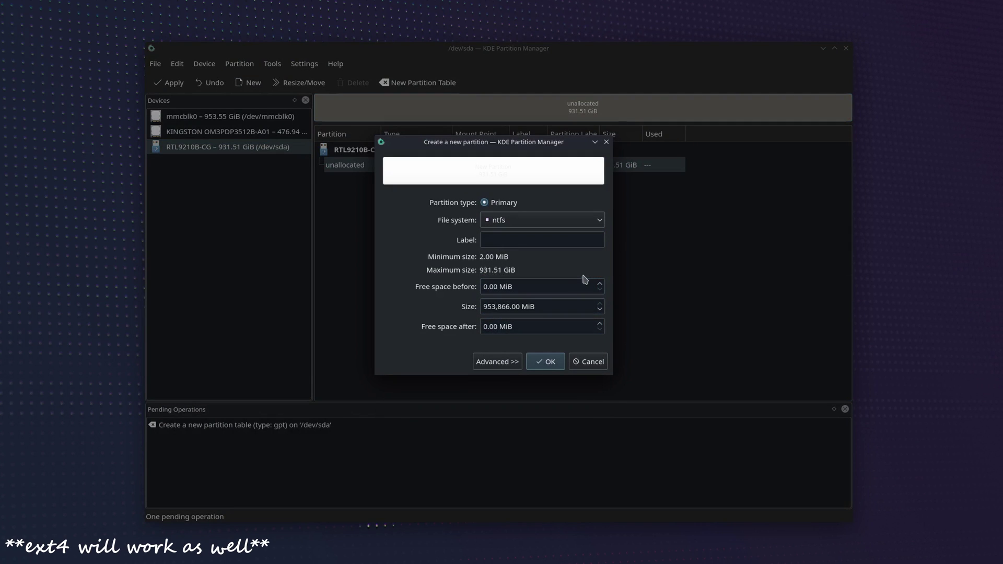
click(548, 240)
text(Ex)
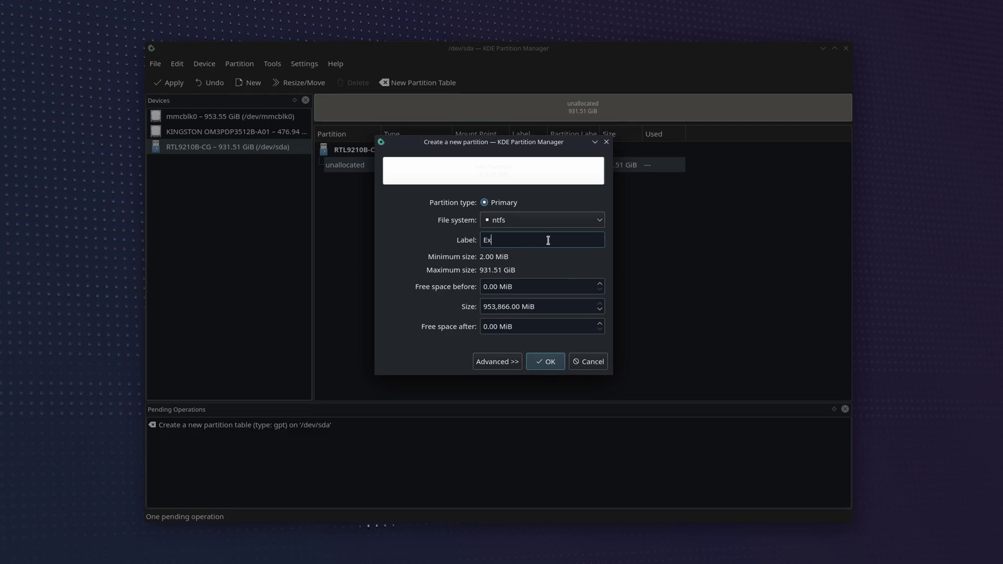
text(ternal_SSD)
click(546, 366)
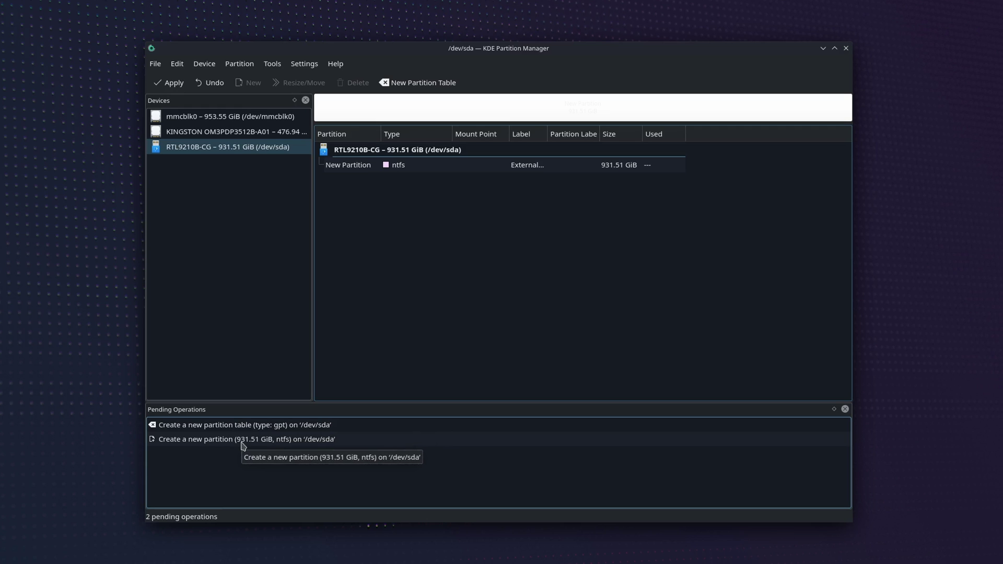
Apply both pending operations to create ntfs partition /dev/sda1, then close Partition Manager
click(161, 84)
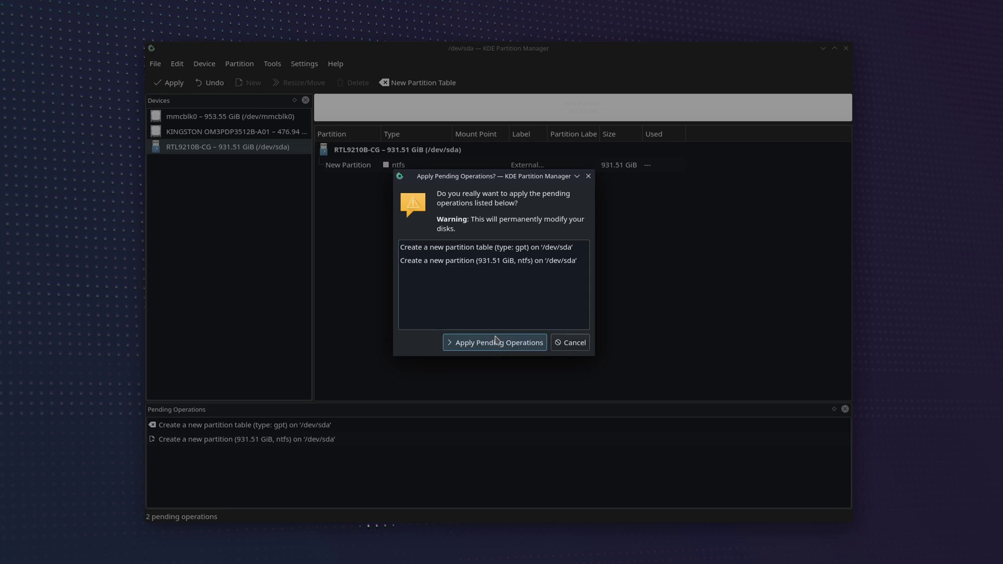
click(495, 342)
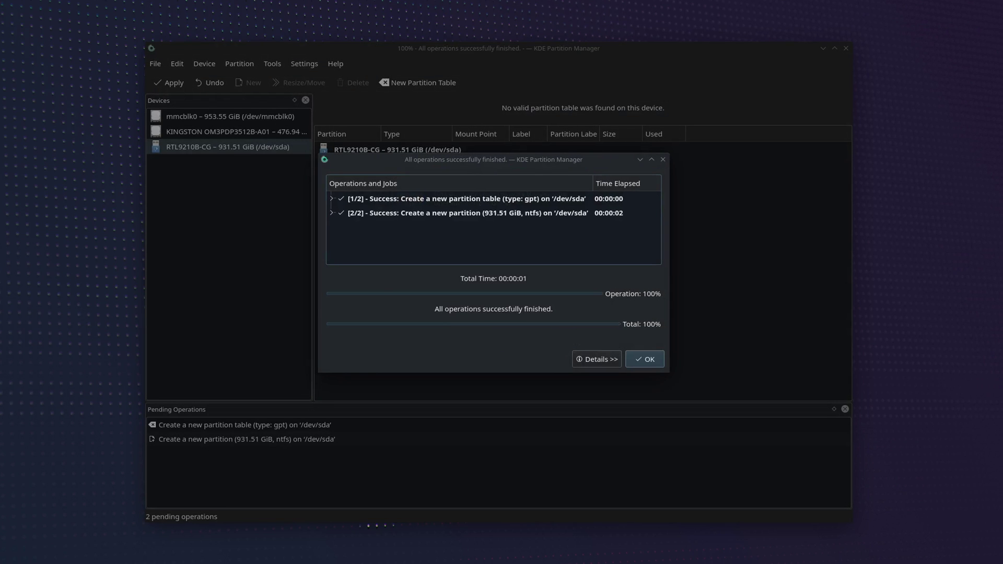
click(646, 359)
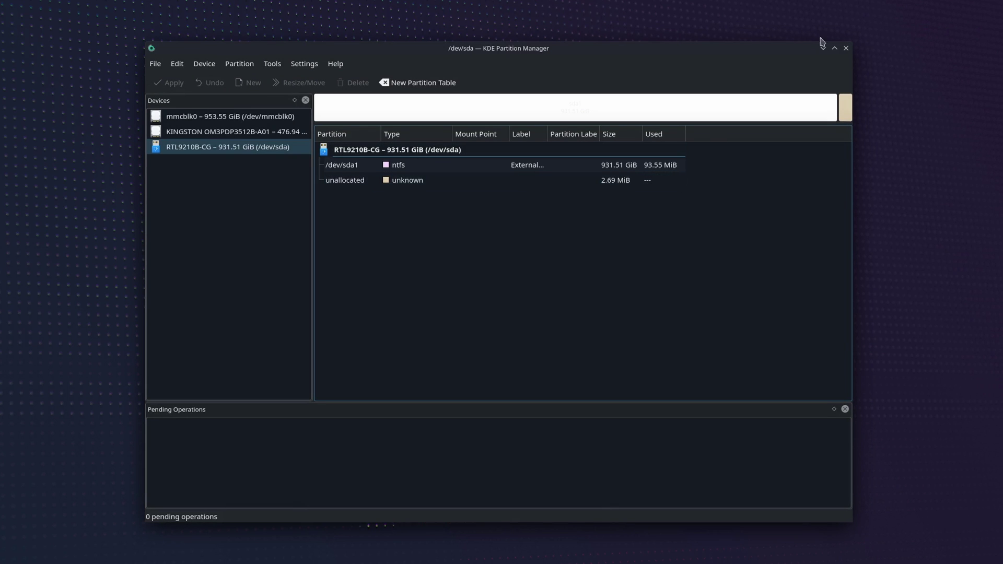
click(846, 48)
Launch Konsole from the application launcher and move its window up and left
click(11, 558)
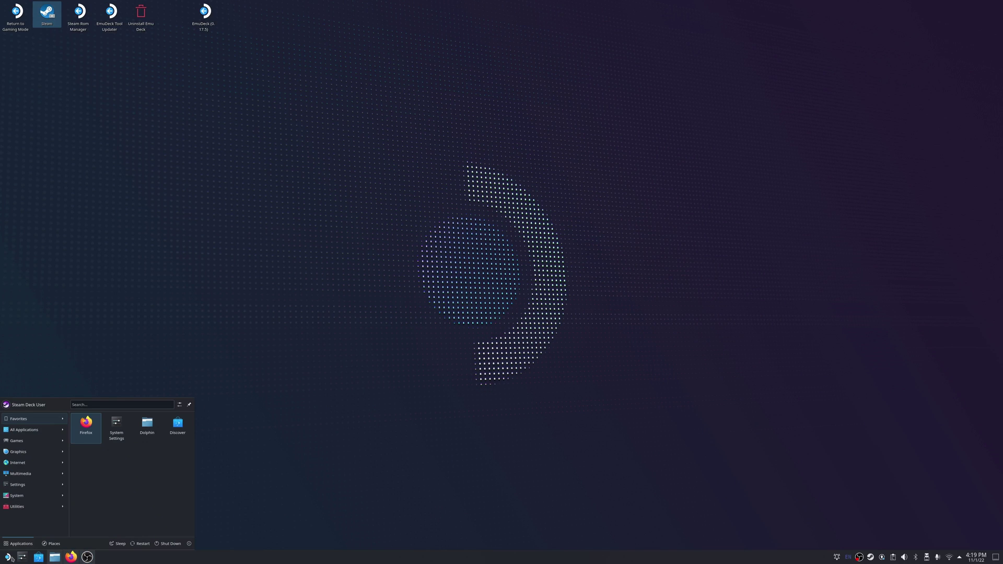
text(konsole)
key(Return)
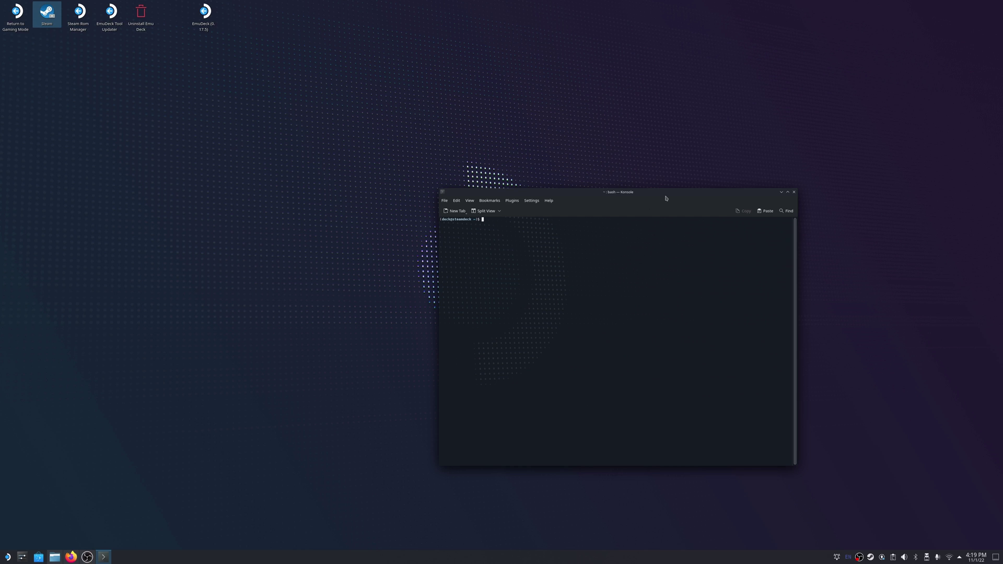
drag(665, 198, 571, 177)
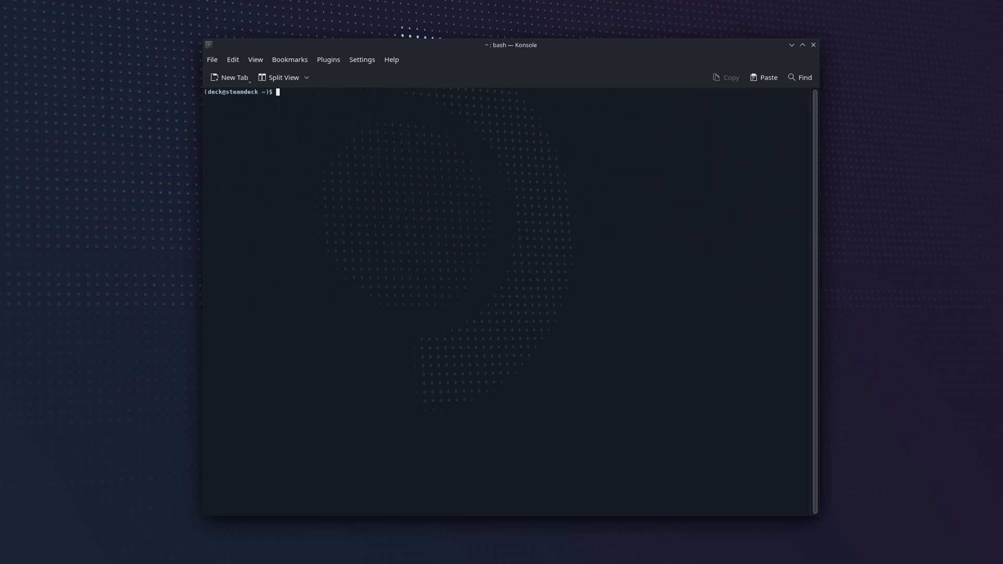
Run passwd and answer the current and new password prompts, leaving it unchanged
text(passwd)
key(Return)
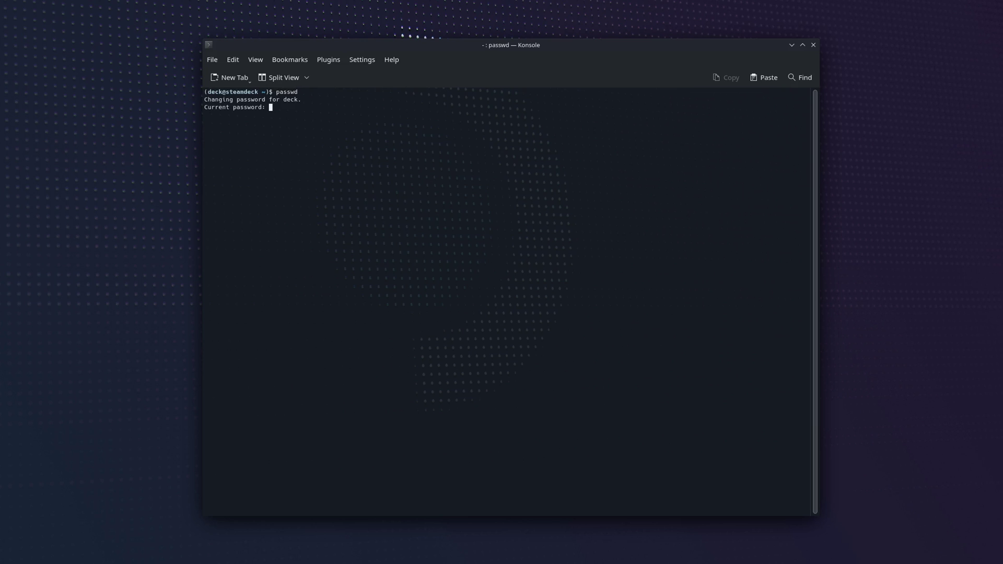
key(Return)
key(Return)
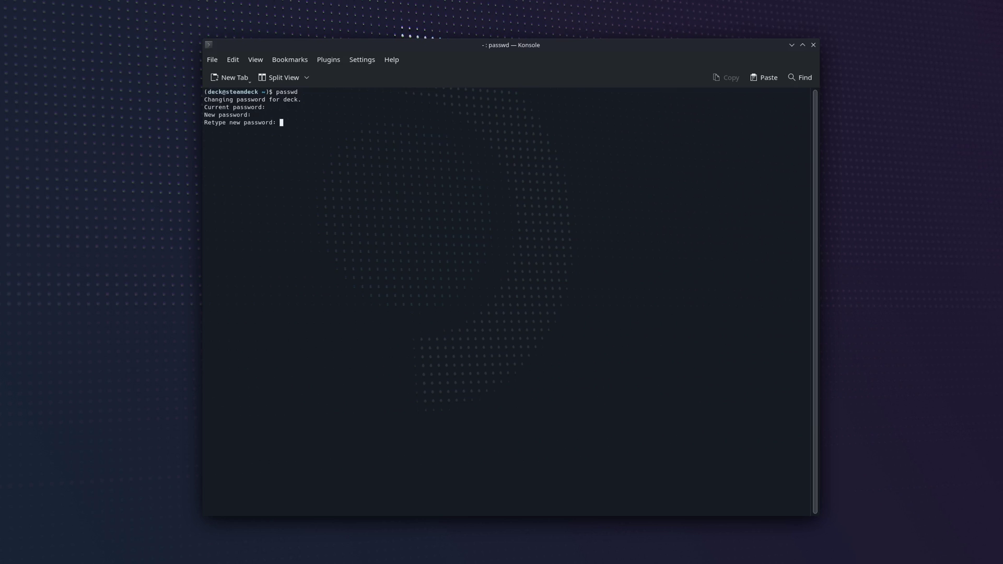
key(Return)
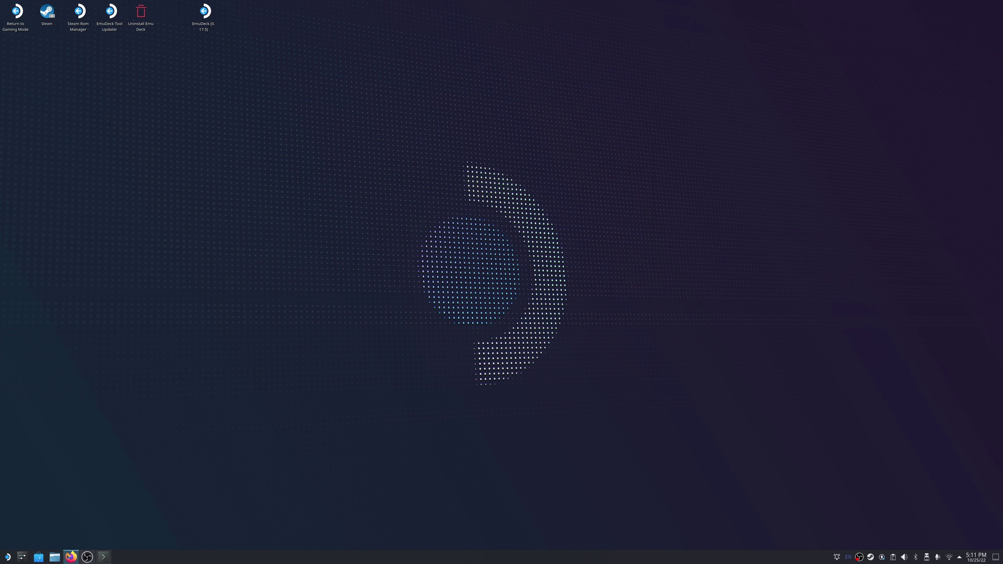
Bring up the Steam-Deck-Mount-External-Drive GitHub page in Firefox and scroll to the Installation section
click(71, 522)
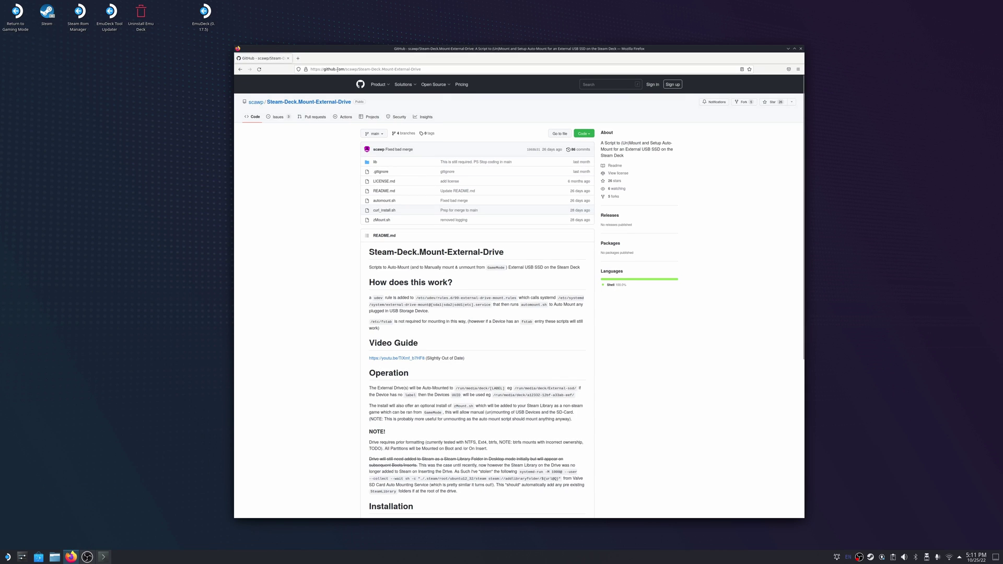
drag(341, 70, 426, 69)
click(429, 71)
key(ctrl+a)
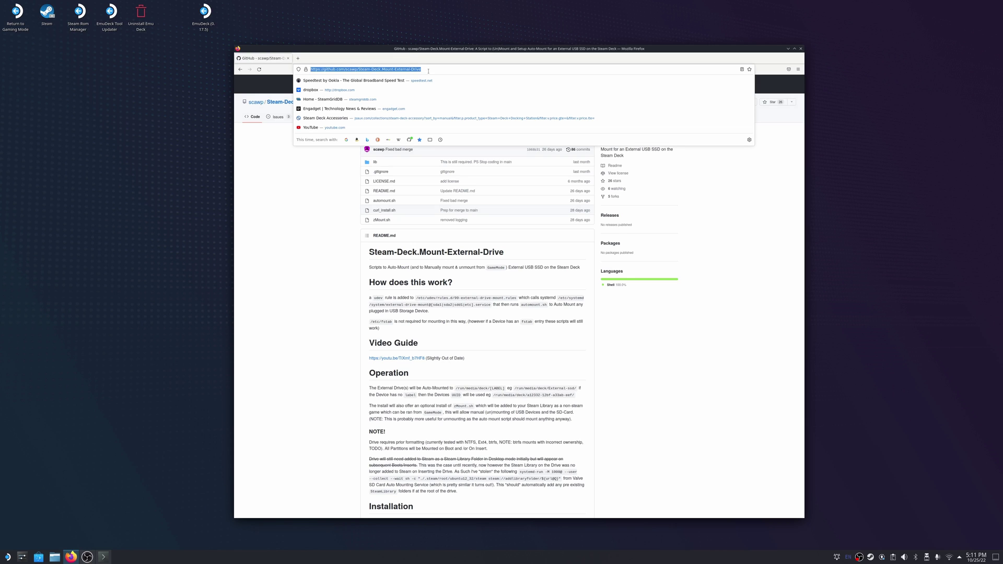
click(262, 233)
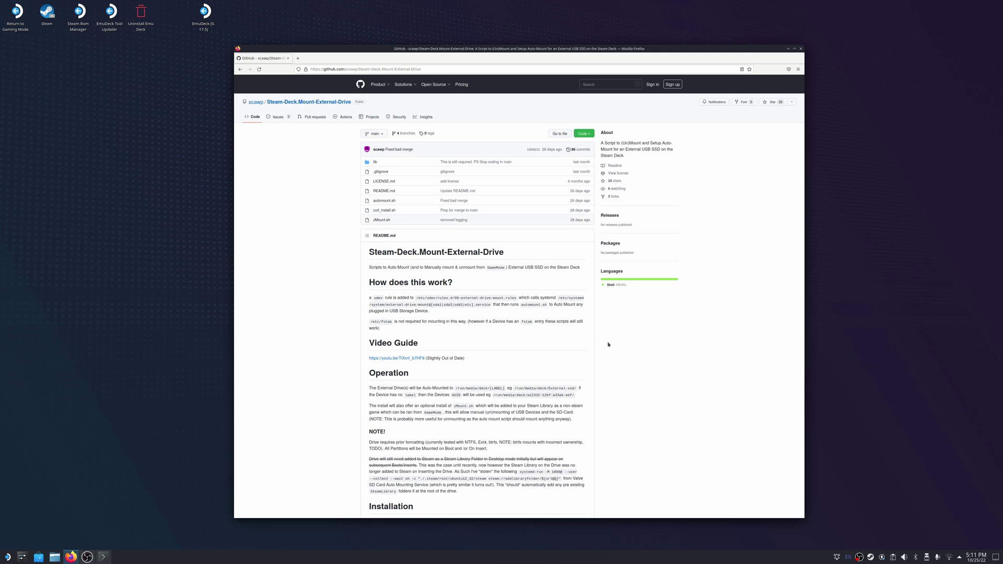
scroll(609, 345, down, 5)
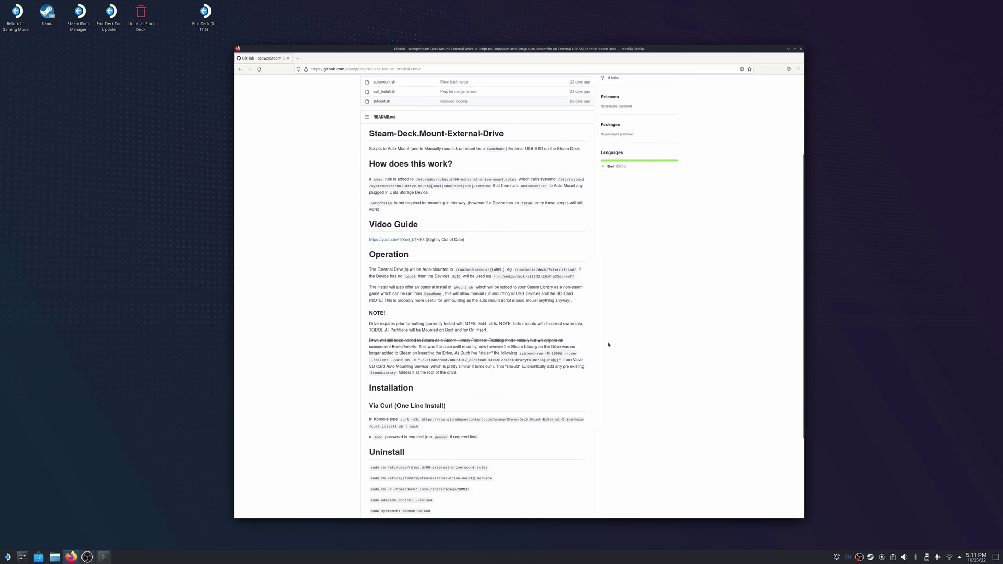
scroll(609, 344, down, 3)
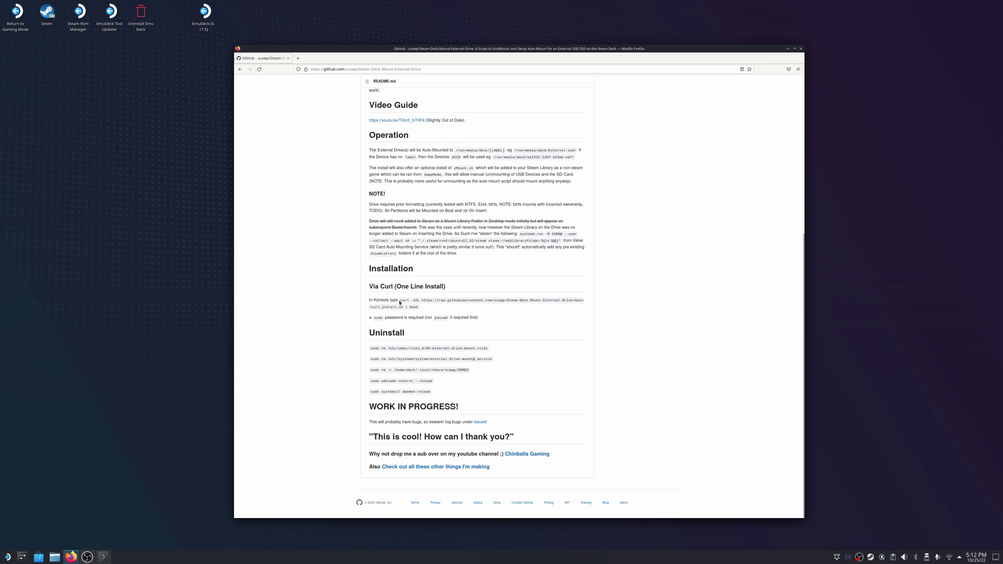
Select and copy the curl install command, then minimize the browser
double_click(401, 302)
triple_click(408, 303)
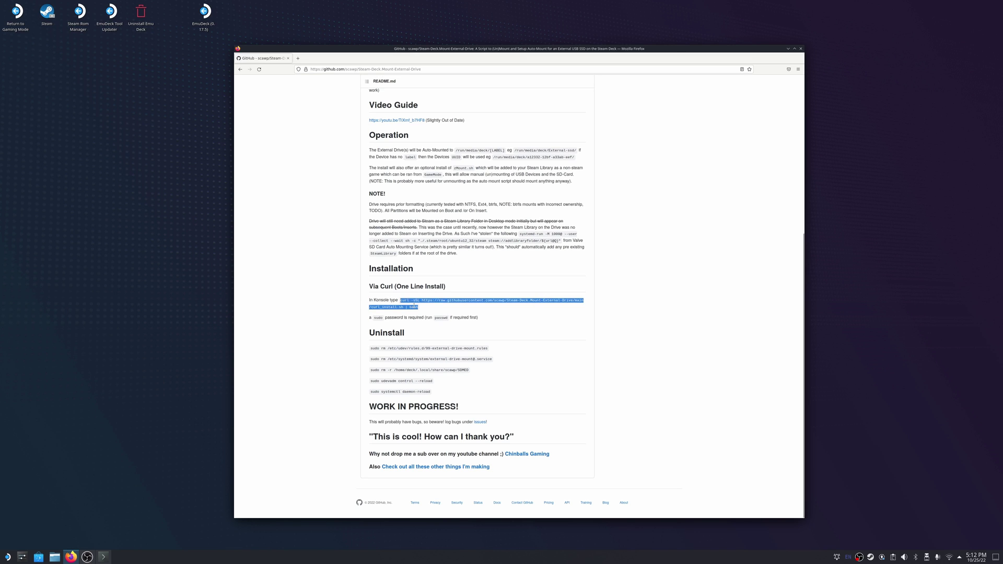
triple_click(414, 306)
click(419, 309)
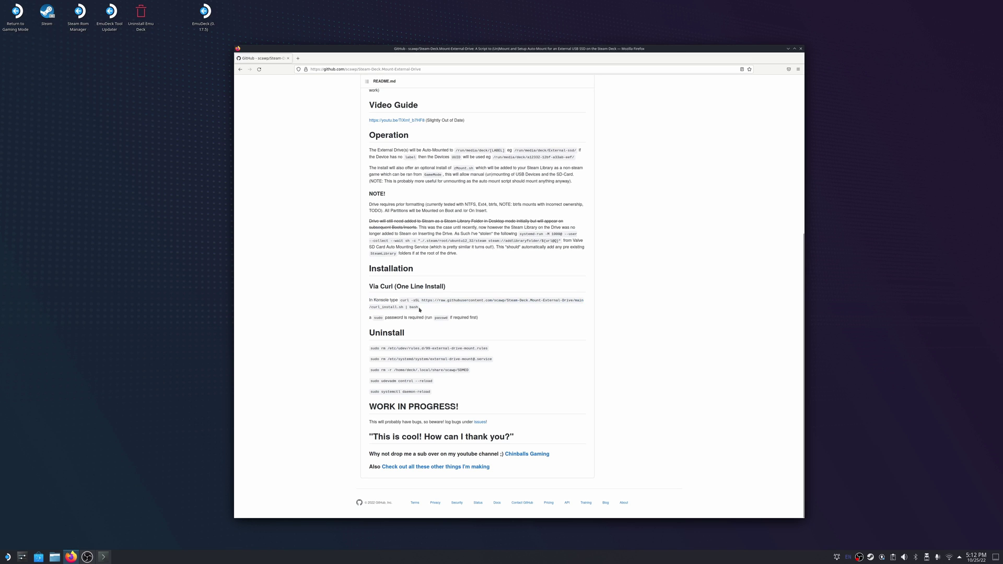
right_click(416, 302)
drag(401, 301, 419, 308)
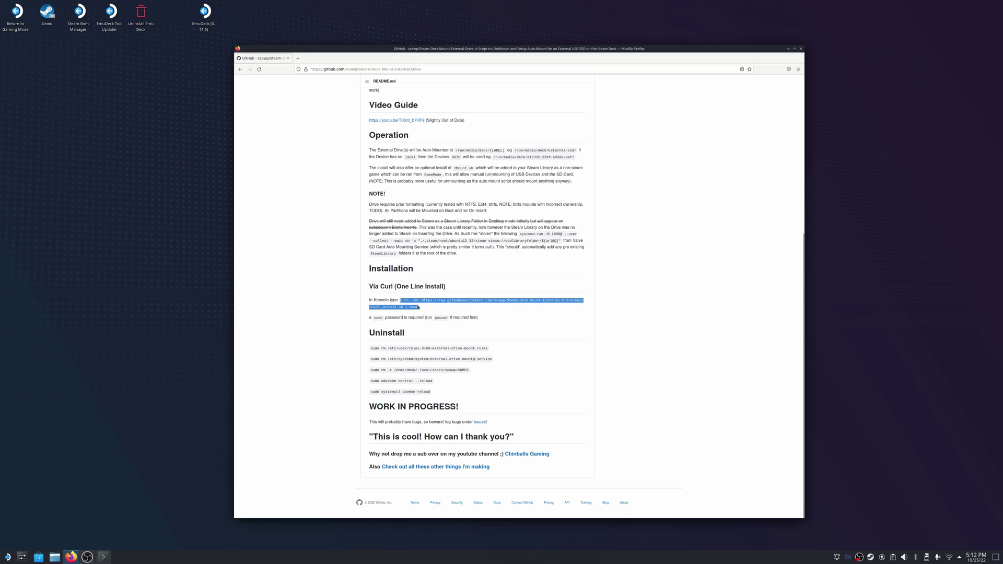
click(788, 49)
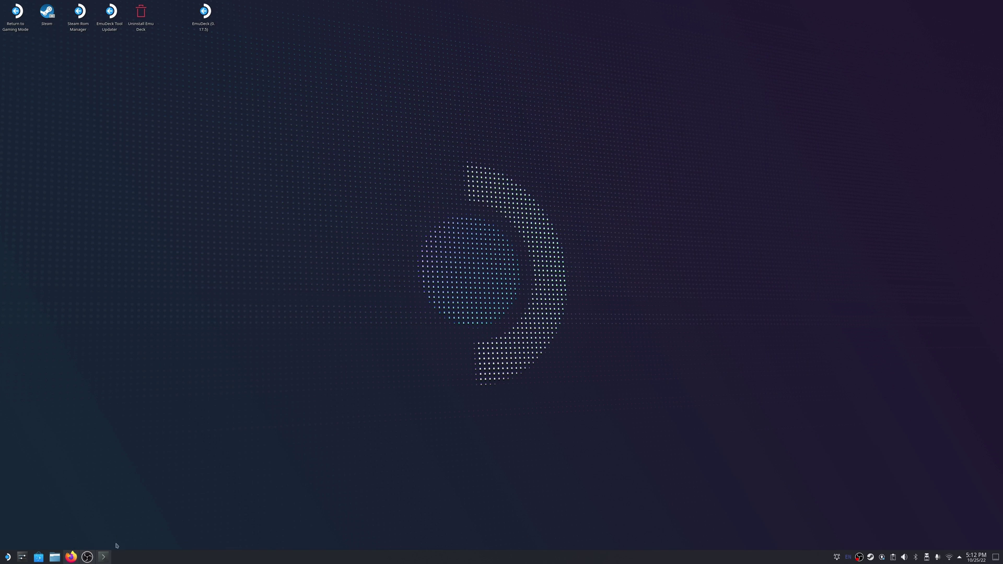
Open a centred Konsole window and paste the copied curl install command
click(104, 557)
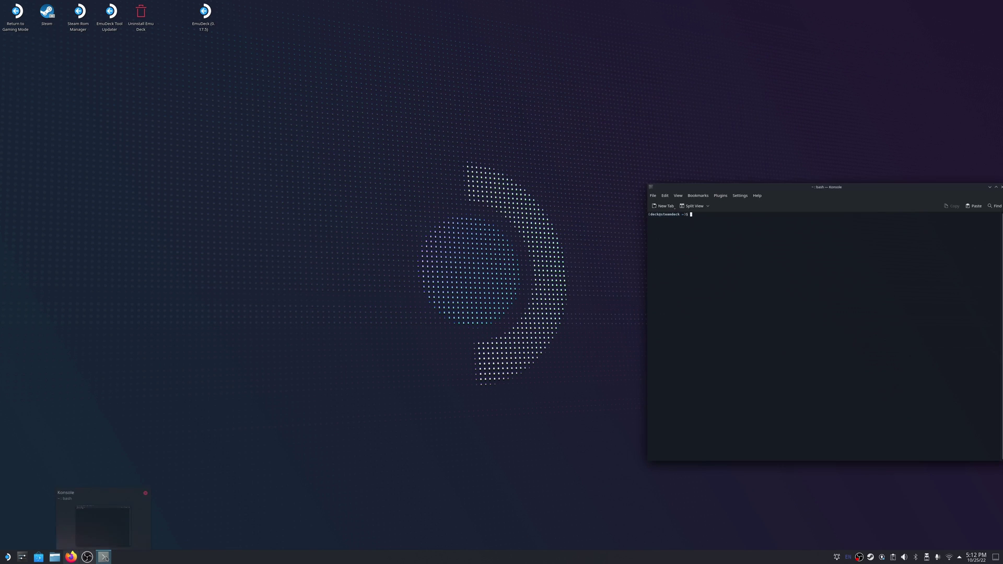
drag(847, 190, 638, 194)
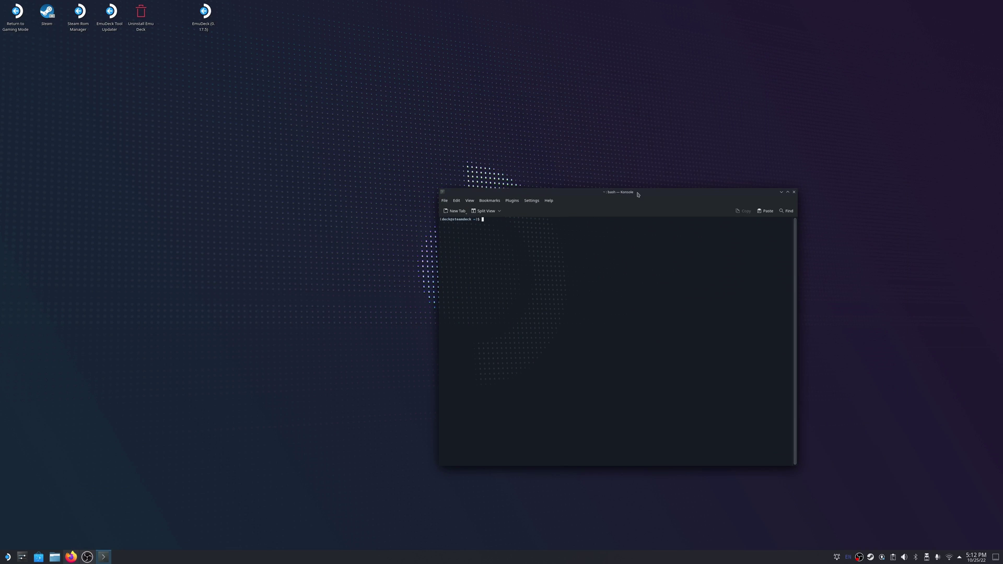
right_click(500, 229)
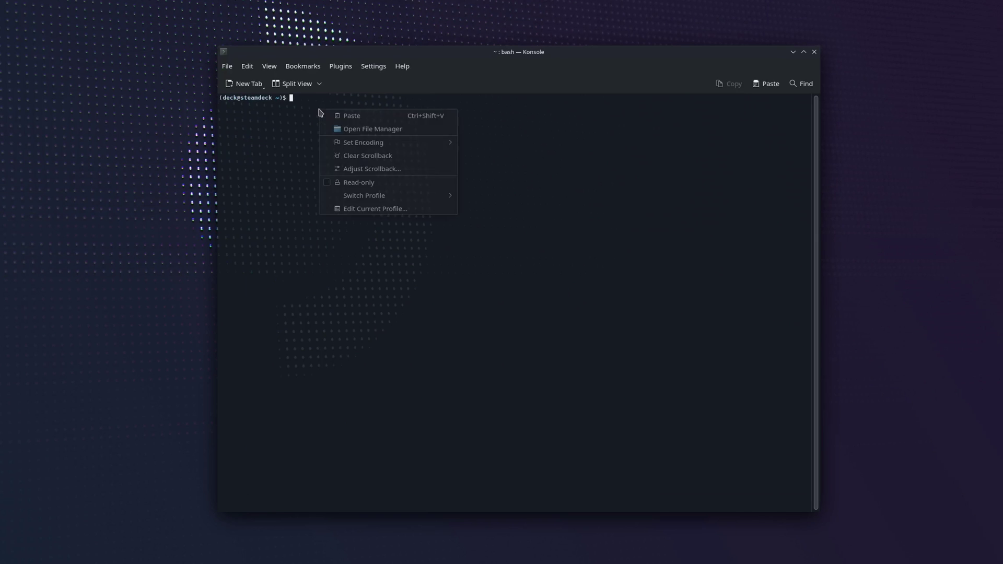
click(337, 116)
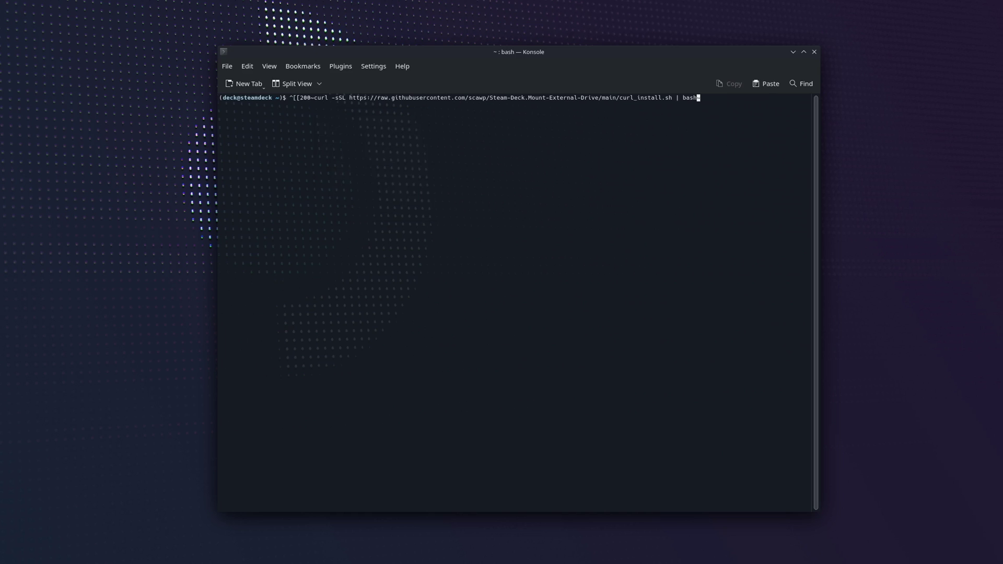
Remove the stray trailing ~ and ^[[200~ prefix, then run the install command
key(ctrl+Left)
key(ctrl+Left)
key(ctrl+Left)
key(ctrl+Left)
key(Right)
key(Right)
key(Right)
key(Right)
key(Right)
key(Right)
key(Right)
key(Right)
key(Right)
key(Right)
key(Right)
key(Right)
key(Right)
key(Right)
key(Right)
key(Right)
key(Right)
key(Right)
key(Right)
key(Right)
key(BackSpace)
key(ctrl+Left)
key(ctrl+Left)
key(ctrl+Left)
key(ctrl+Left)
key(ctrl+Left)
key(ctrl+Left)
key(Left)
key(Left)
key(Left)
key(Left)
key(Left)
key(Left)
key(Left)
key(Left)
key(Left)
key(Left)
key(Left)
key(Left)
key(Left)
key(Left)
key(Left)
key(Left)
key(Left)
key(Left)
key(Left)
key(Left)
key(Left)
key(Left)
key(Left)
key(Left)
key(Left)
key(Left)
key(Left)
key(Left)
key(Left)
key(Left)
key(Left)
key(Left)
key(Left)
key(Left)
key(Left)
key(Left)
key(Left)
key(Left)
key(Left)
key(Left)
key(Delete)
key(Delete)
key(Delete)
key(Delete)
key(Delete)
key(Delete)
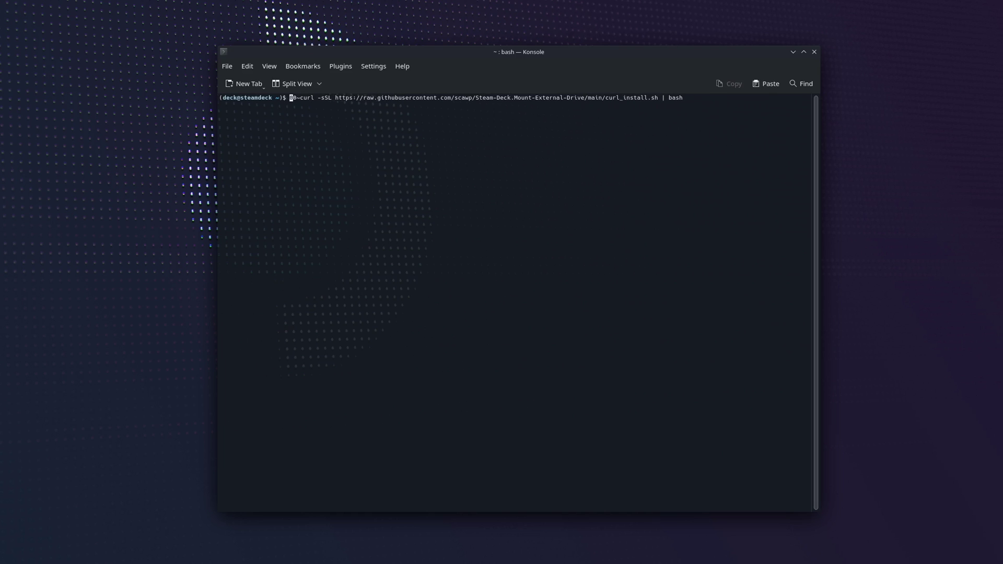
key(Delete)
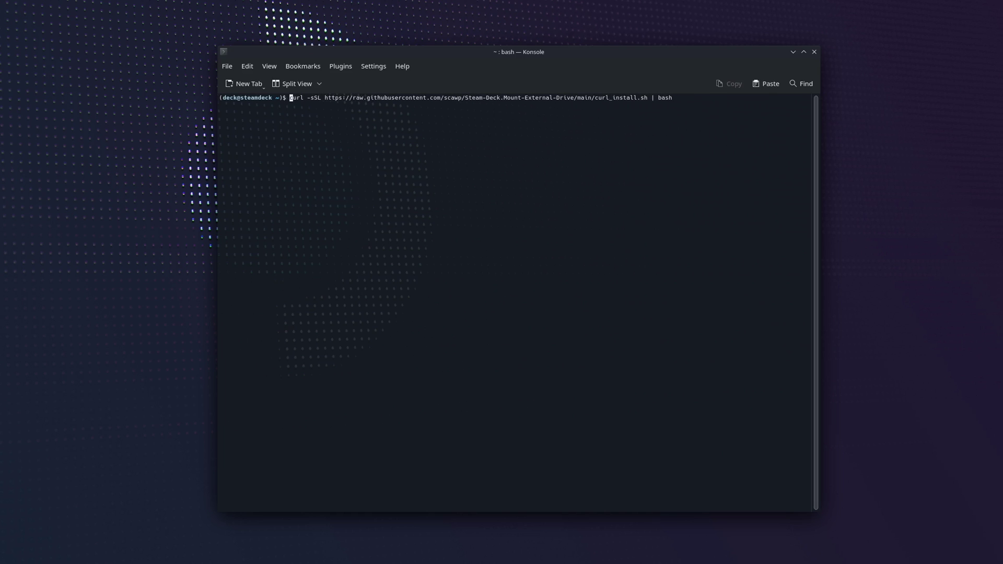
key(End)
key(Return)
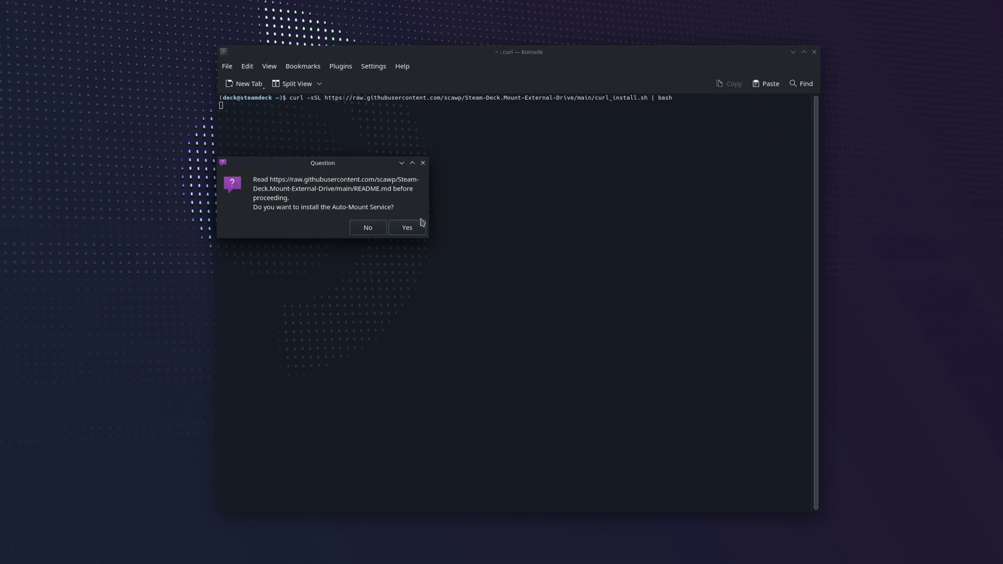
Approve the Auto-Mount Service install, enter the sudo password, and add zMount.sh to Steam
click(408, 228)
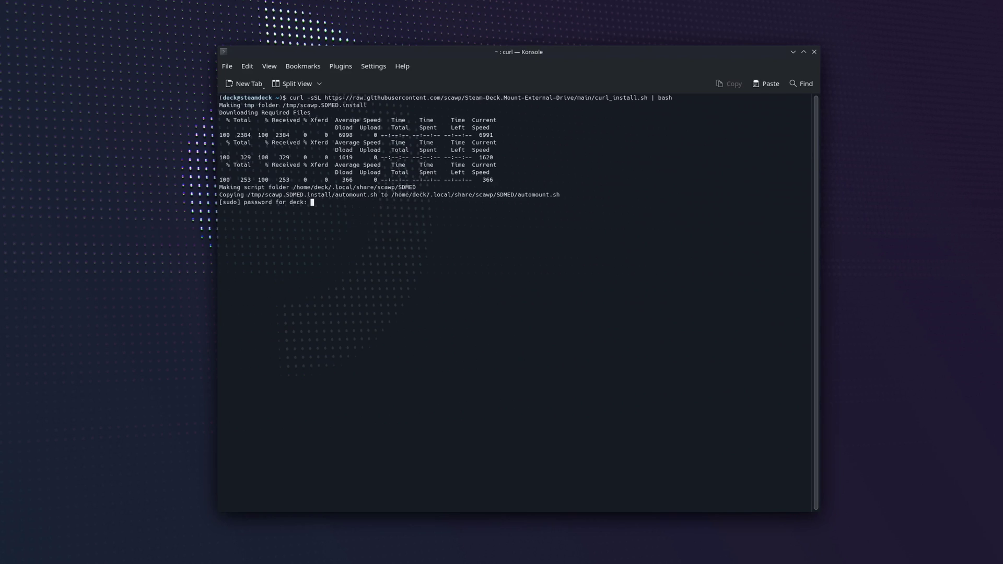
key(Return)
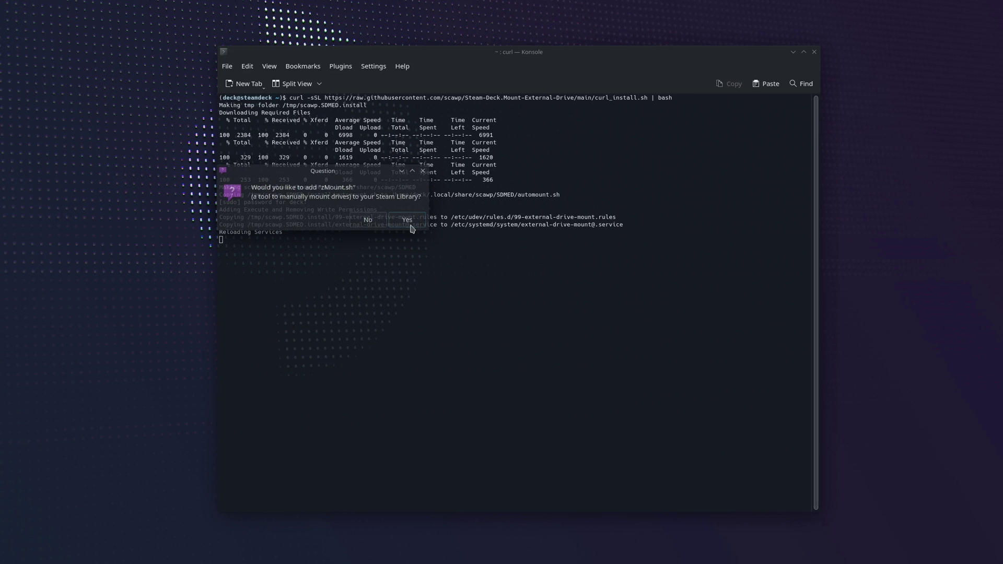
click(403, 220)
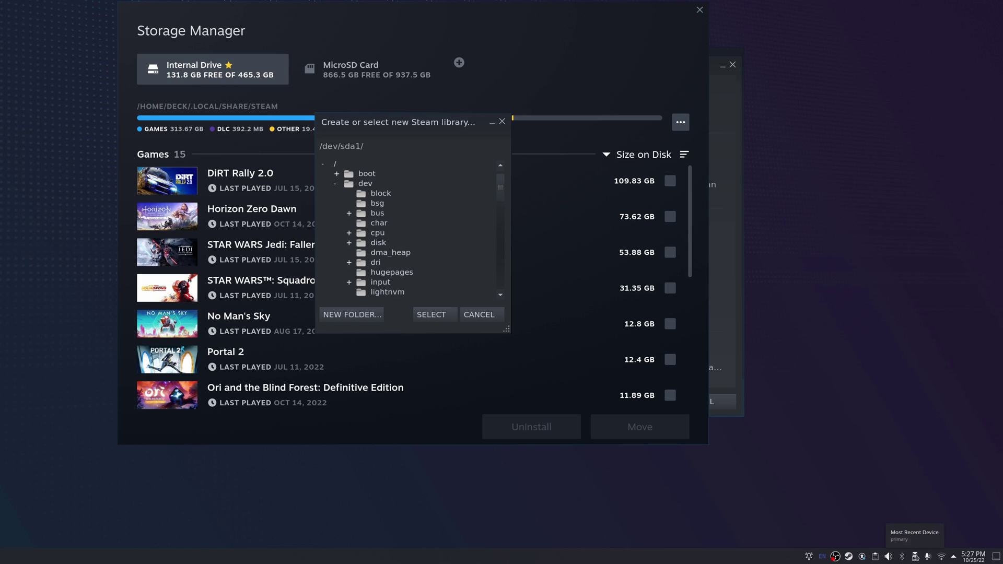
Open the tray's Disks & Devices panel to check External_SSD's mount status
click(915, 556)
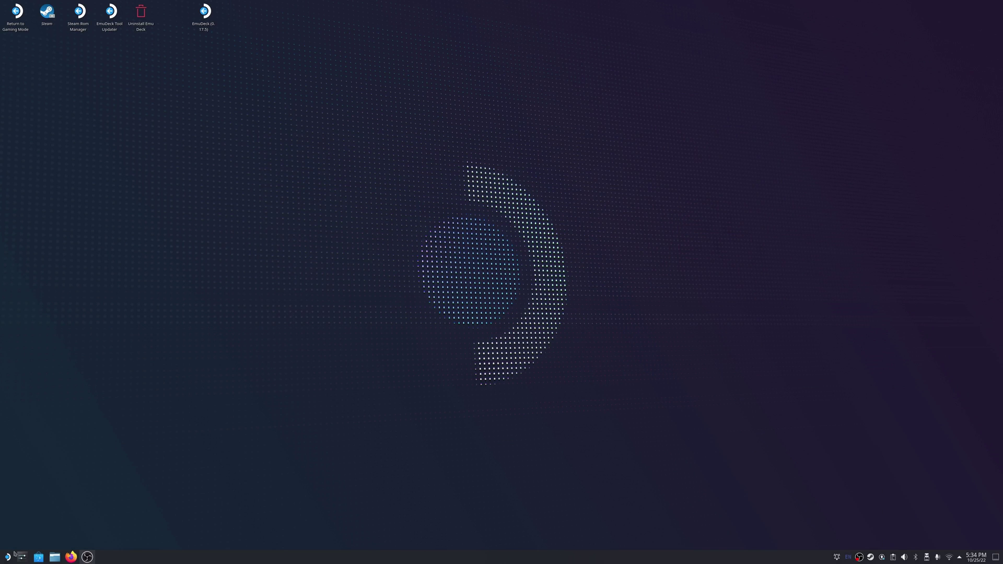
Restart the session, confirm External_SSD is mounted in Disks & Devices, and relaunch Steam
click(8, 557)
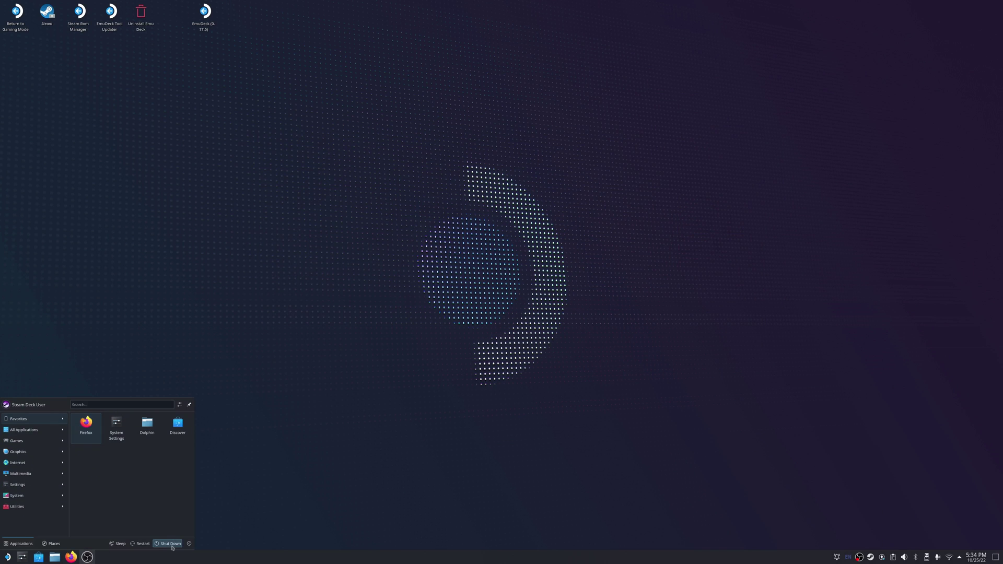
click(169, 544)
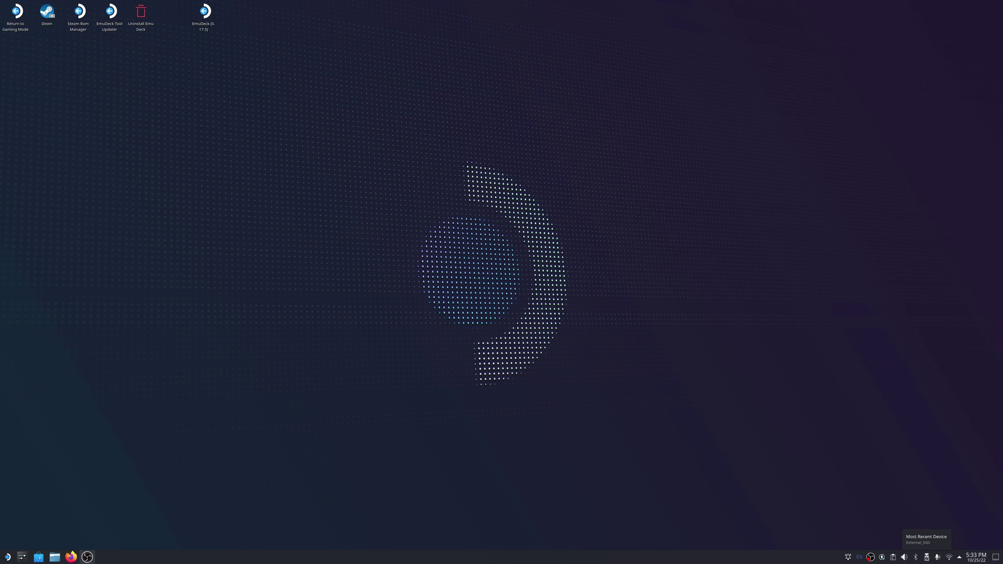
click(927, 557)
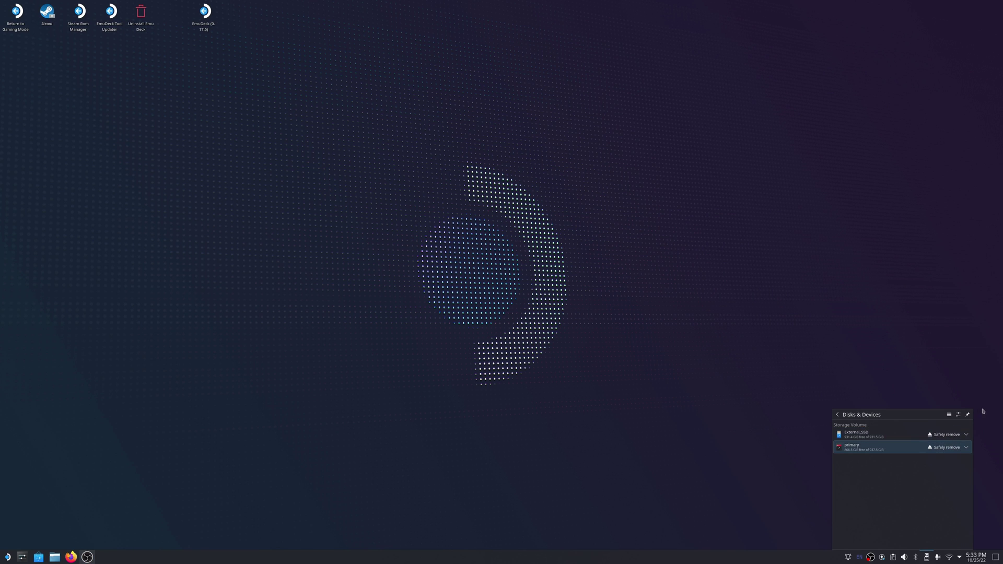
click(856, 377)
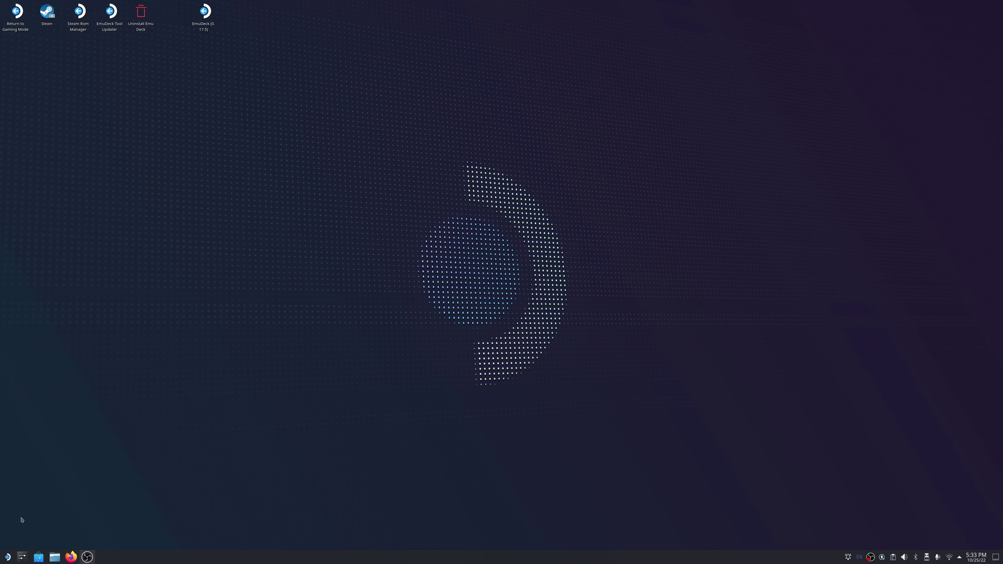
double_click(48, 4)
Add External_SSD at /run/media/deck/External_SSD as a new Steam library folder
click(273, 135)
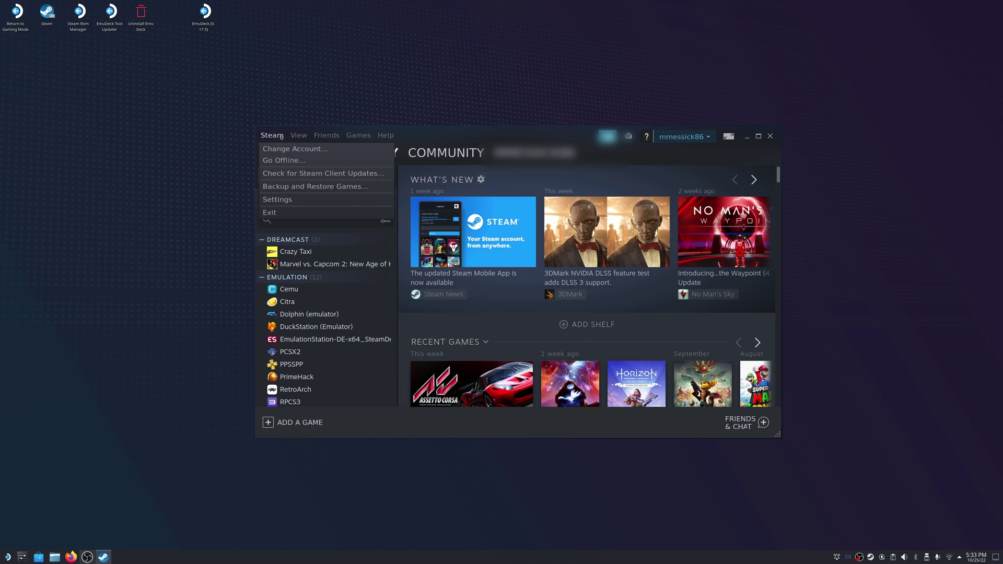
click(277, 199)
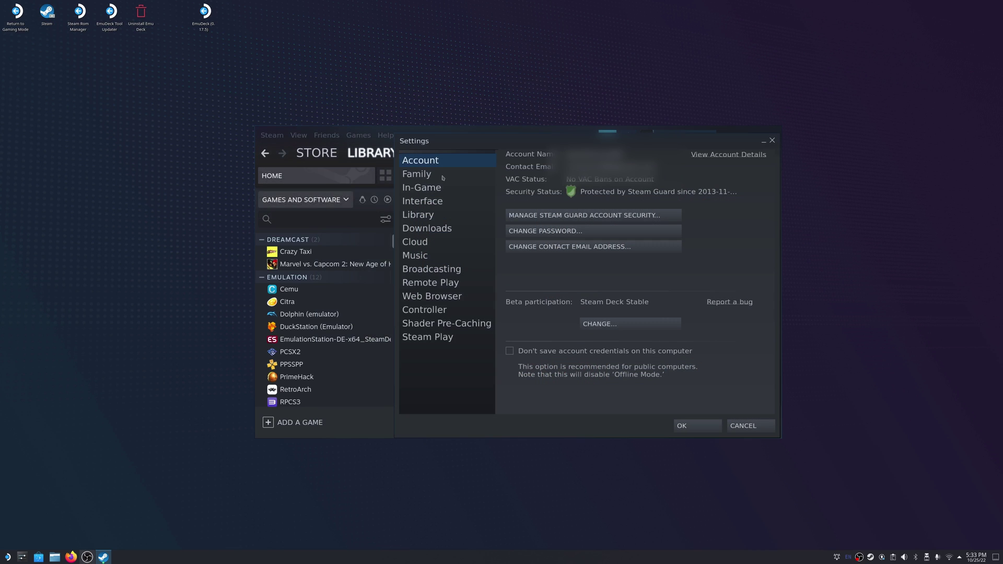
click(421, 215)
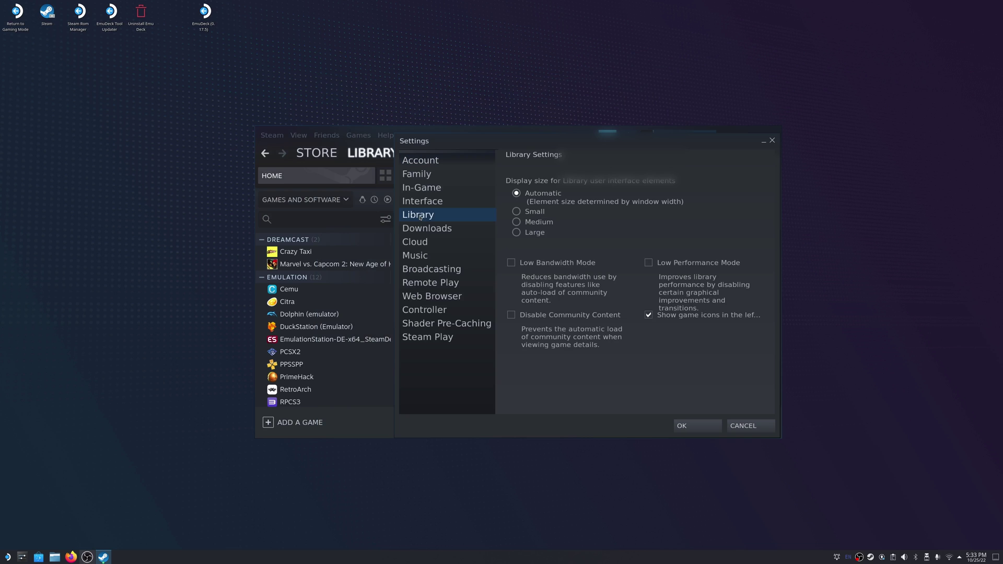
click(443, 229)
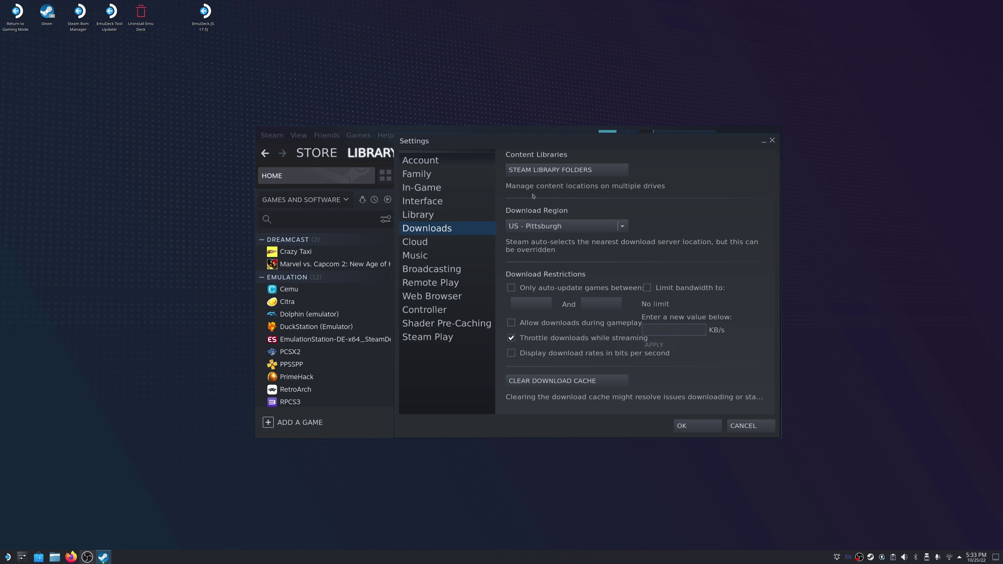
click(561, 177)
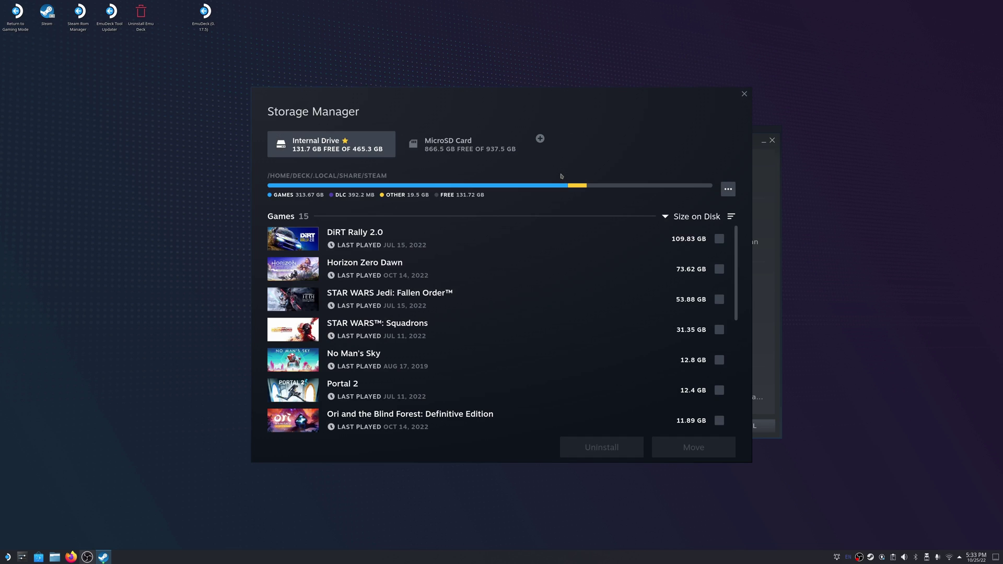
click(540, 139)
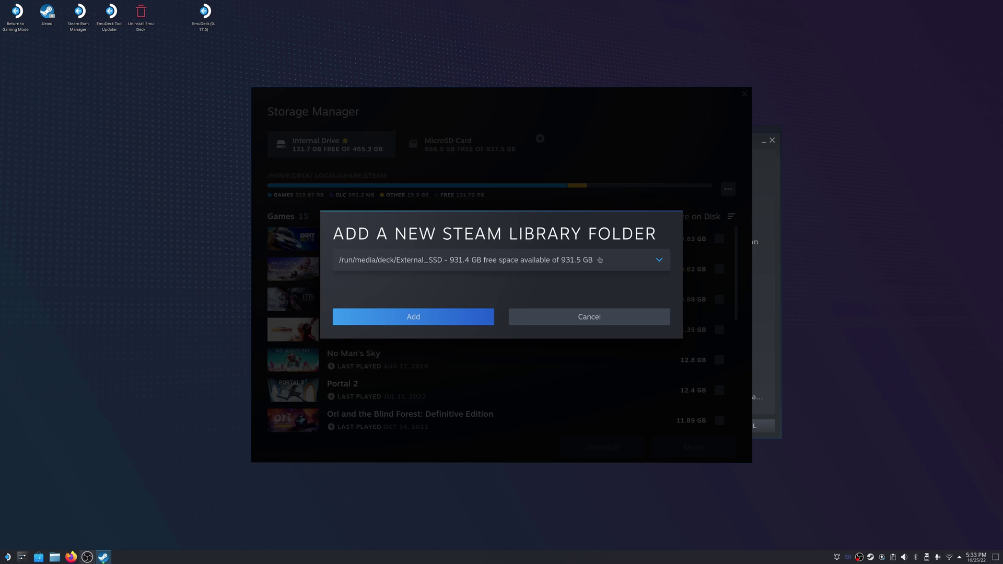
click(413, 316)
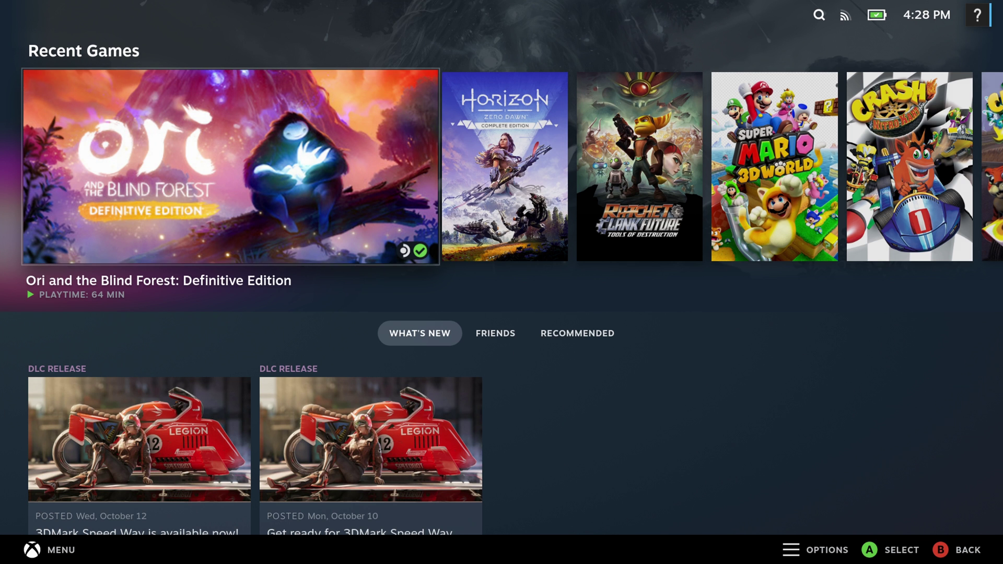
Open Game Mode Storage settings and view the External_SSD library holding Portal 2
key(super)
key(Down)
key(Down)
key(Down)
key(Down)
key(Down)
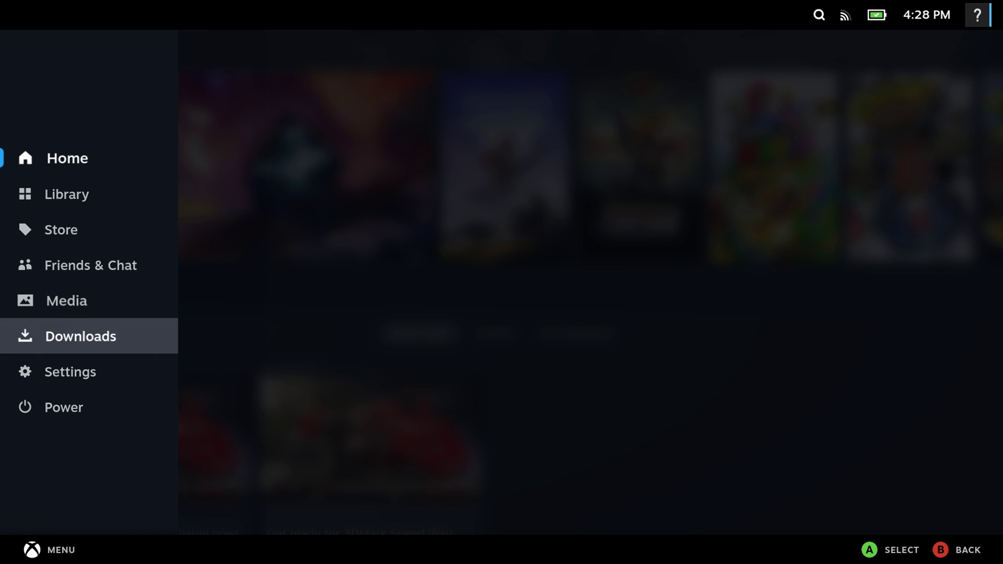
key(Return)
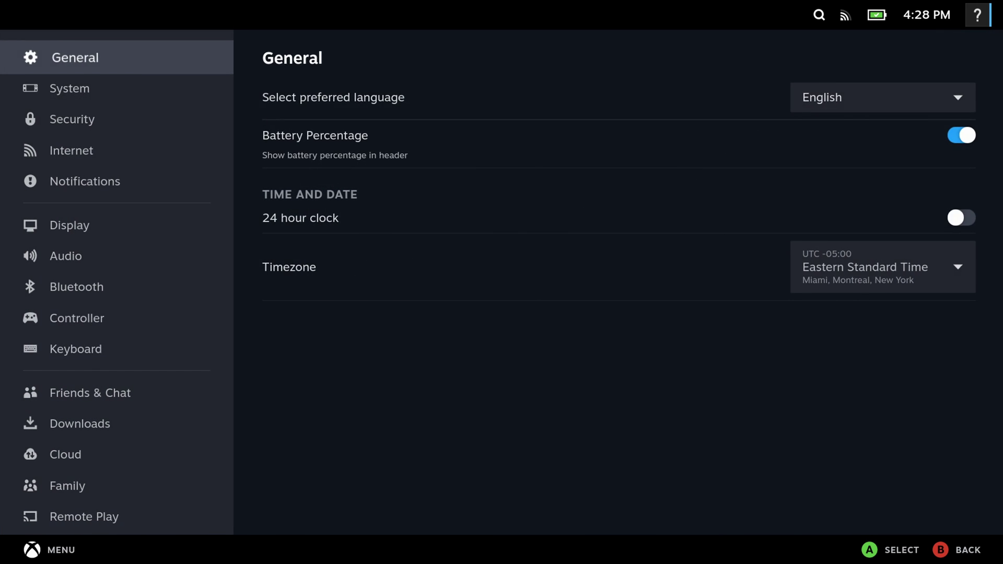
key(Down)
key(Down)
key(Down)
key(Down)
key(Down)
key(Down)
key(Down)
key(Down)
key(Down)
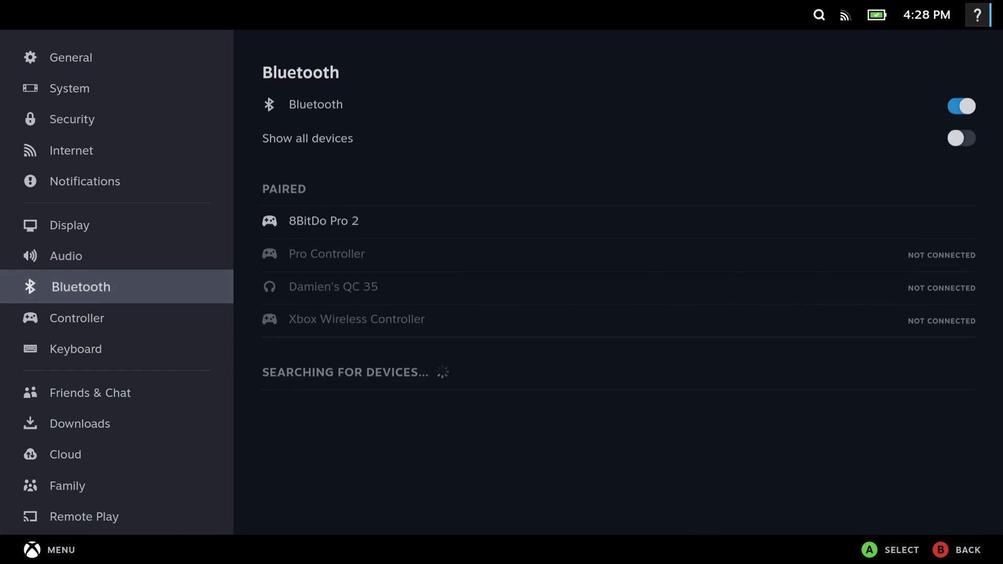
key(Down)
key(Down)
key(Down)
key(Down)
key(Down)
key(Down)
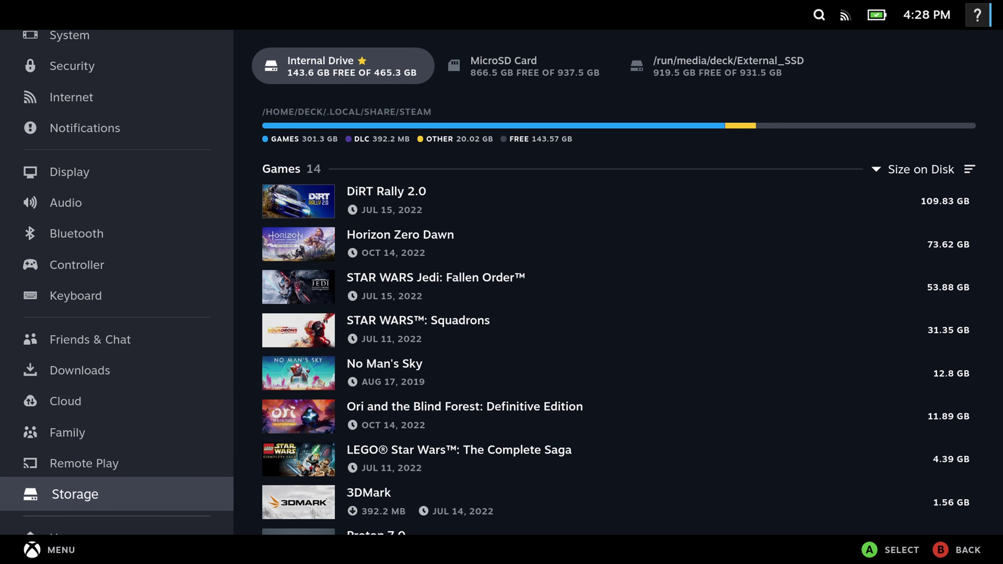
key(Right)
key(Right)
key(Right)
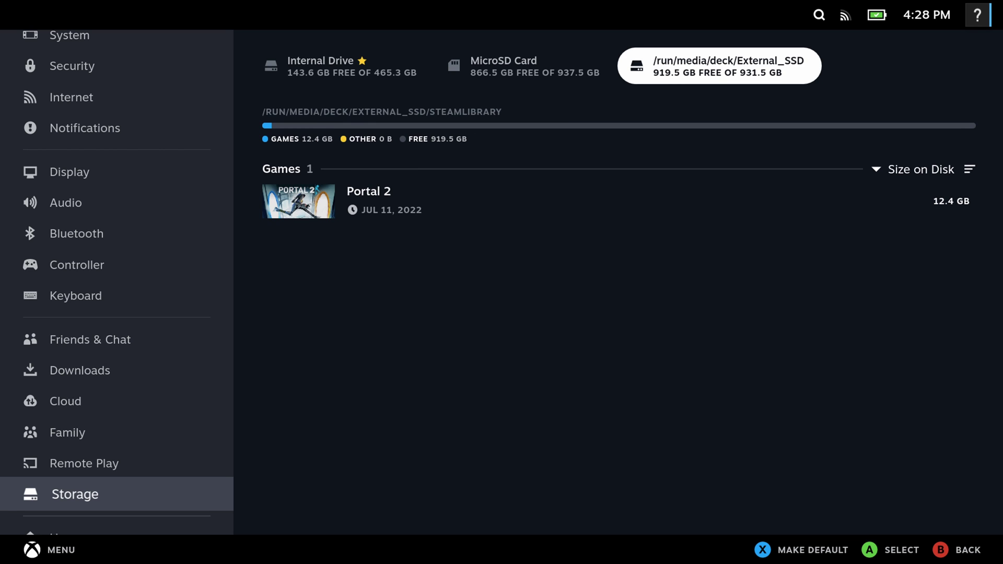
Move LEGO Star Wars: The Complete Saga (4.39 GB) from Internal Drive to External_SSD
key(Left)
key(Left)
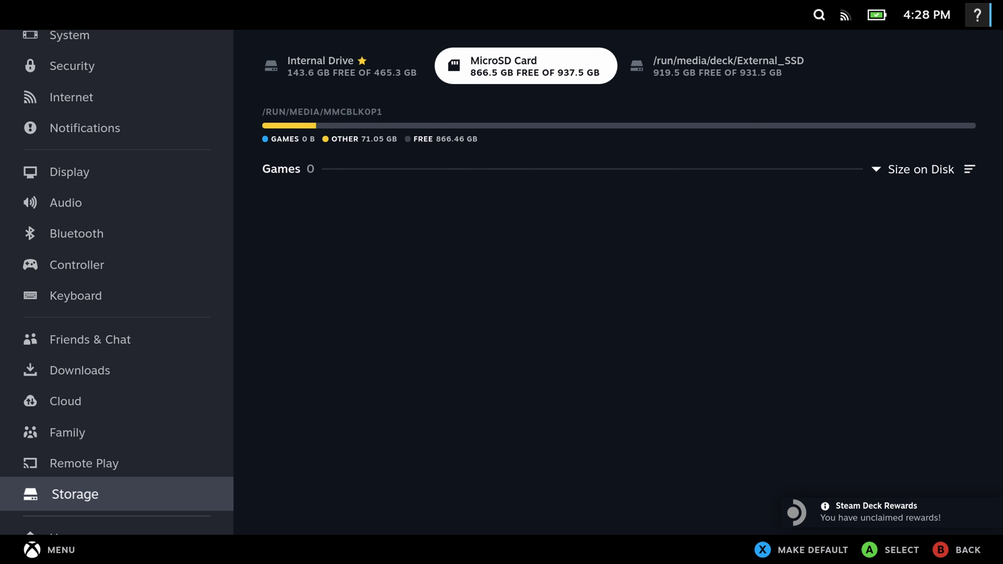
key(Down)
key(Down)
key(Down)
key(Down)
key(Down)
key(Down)
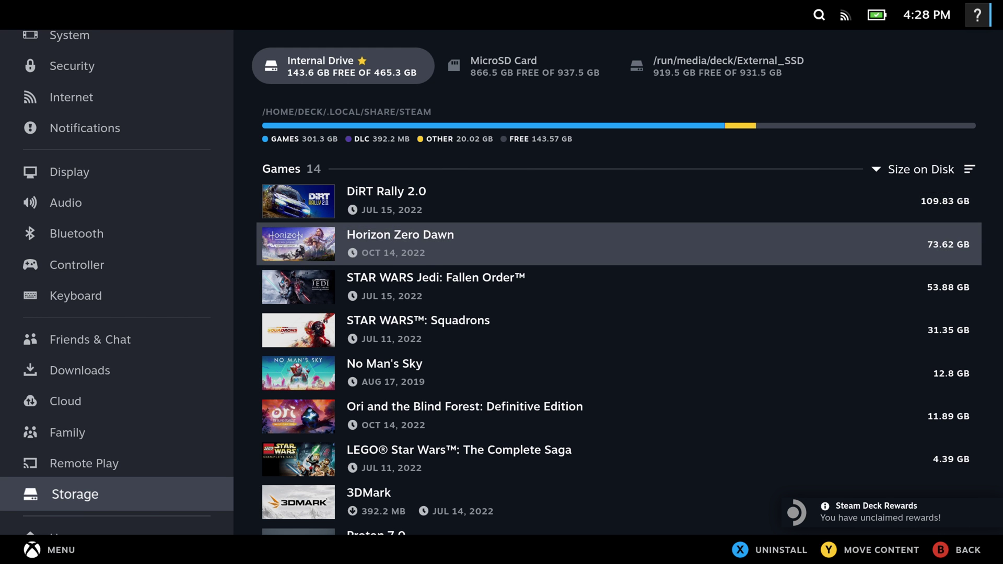
key(Down)
key(Down)
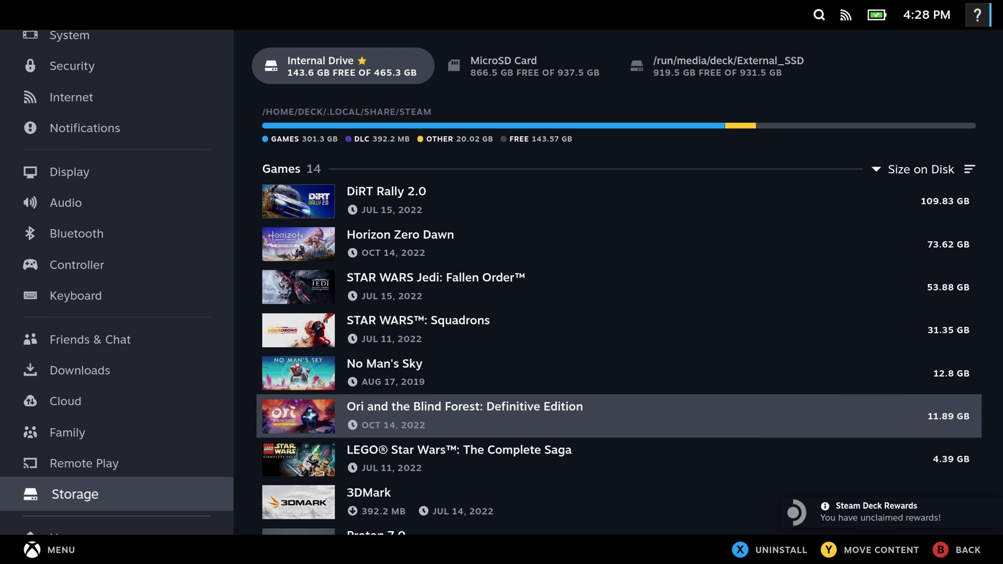
key(y)
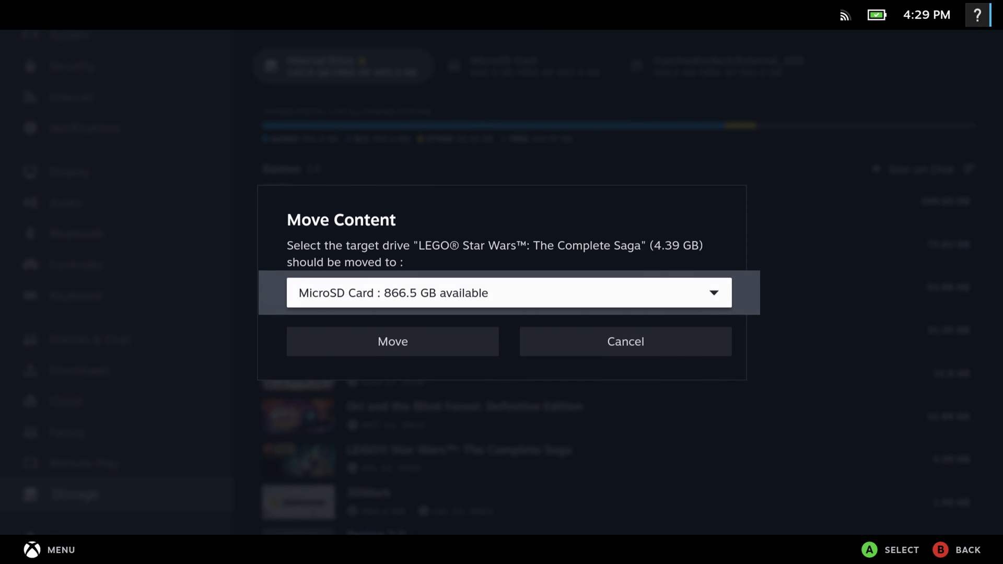
key(Return)
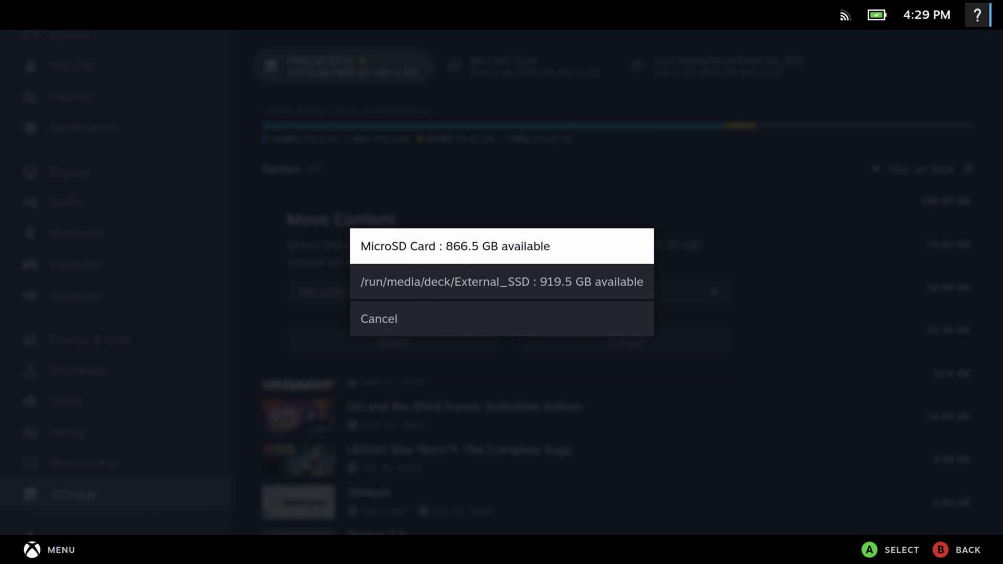
key(Down)
key(Return)
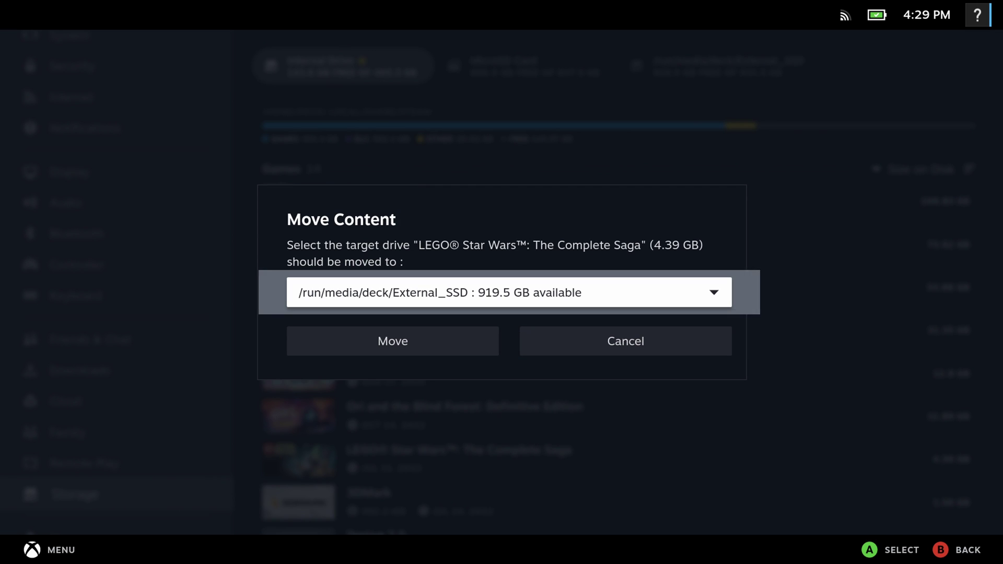
key(Down)
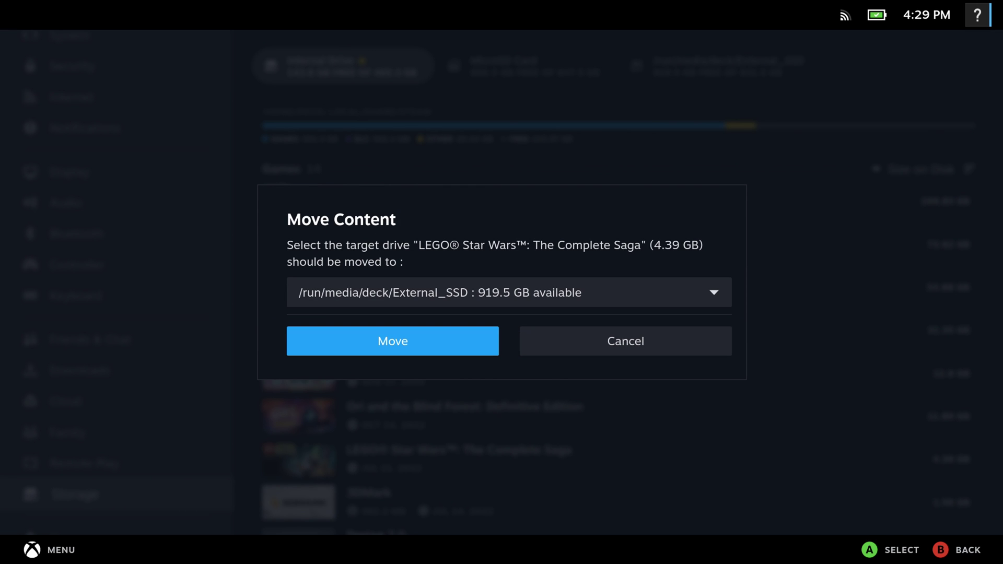
key(Return)
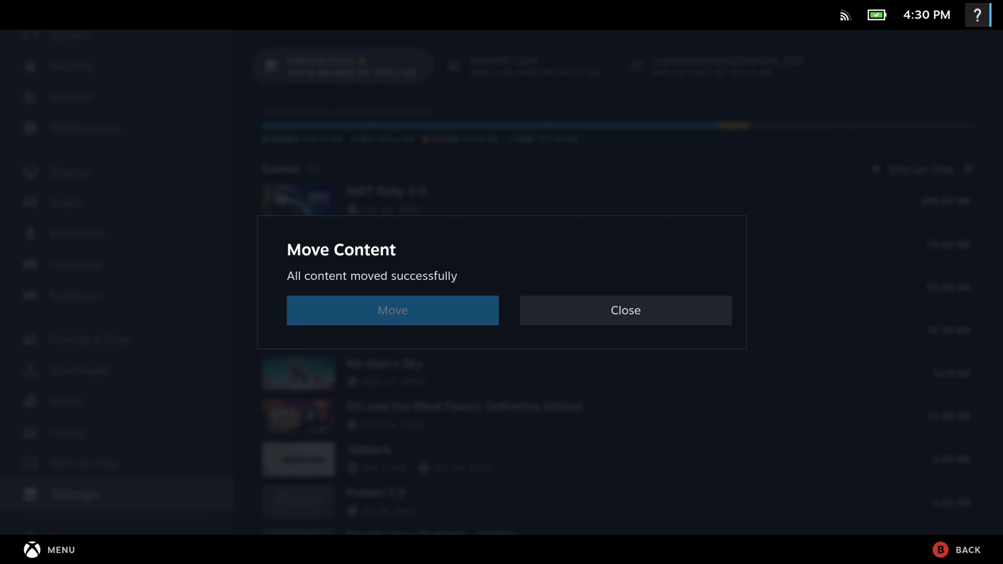
key(Right)
key(Return)
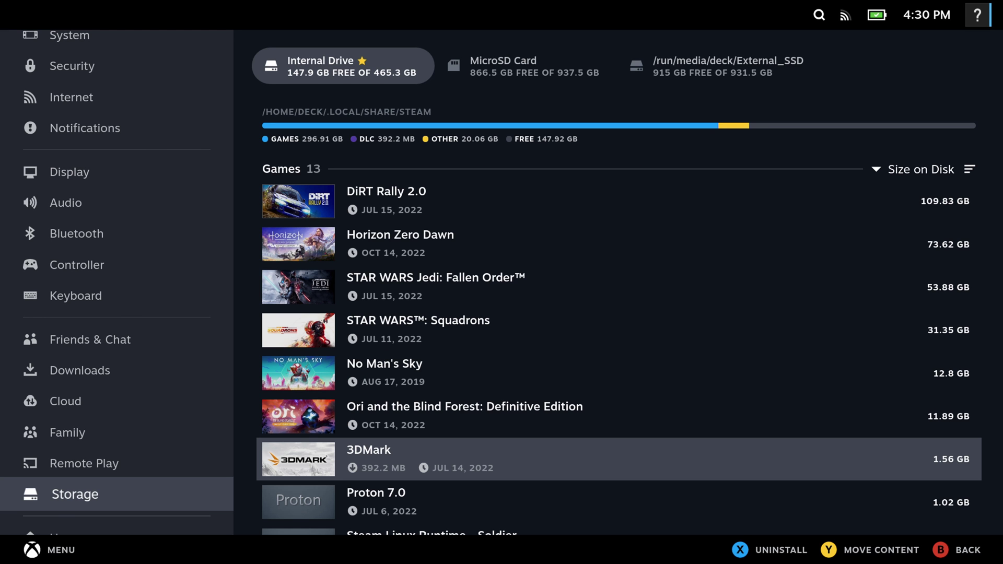
Select LEGO Star Wars in the External_SSD list and open its game page
key(Left)
key(Right)
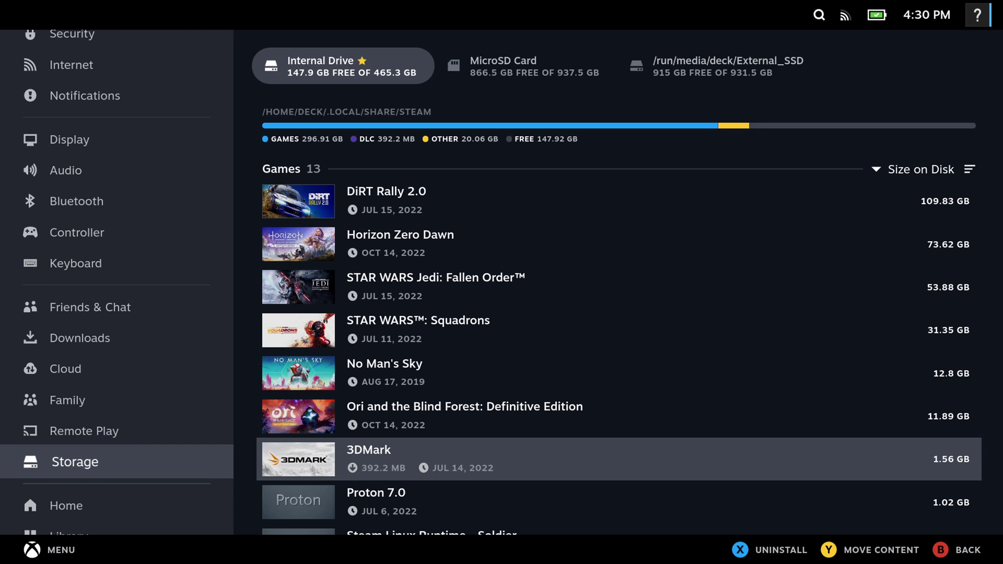
key(Up)
key(Up)
key(Up)
key(Up)
key(Up)
key(Up)
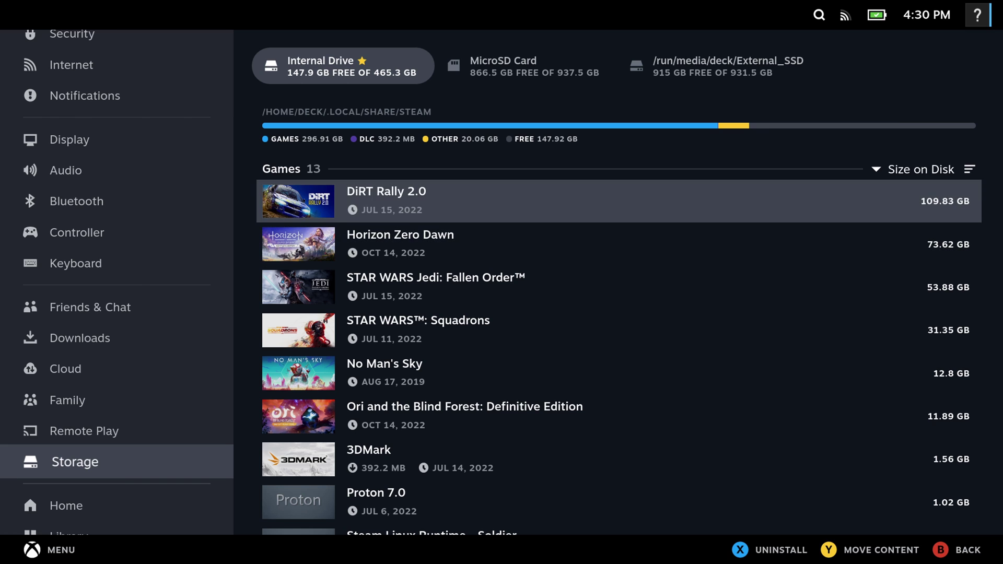
key(Up)
key(Up)
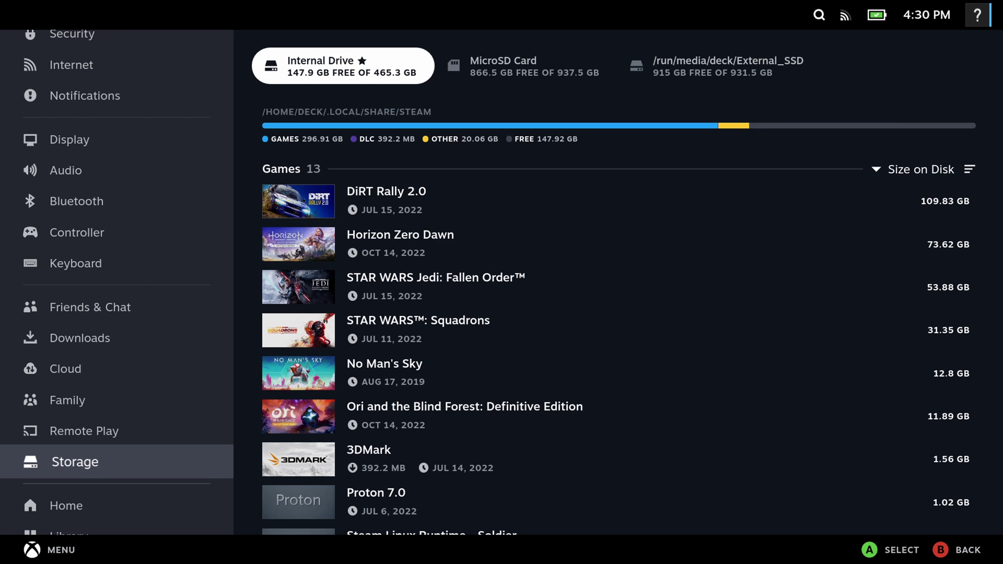
key(Right)
key(Right)
key(Down)
key(Down)
key(Down)
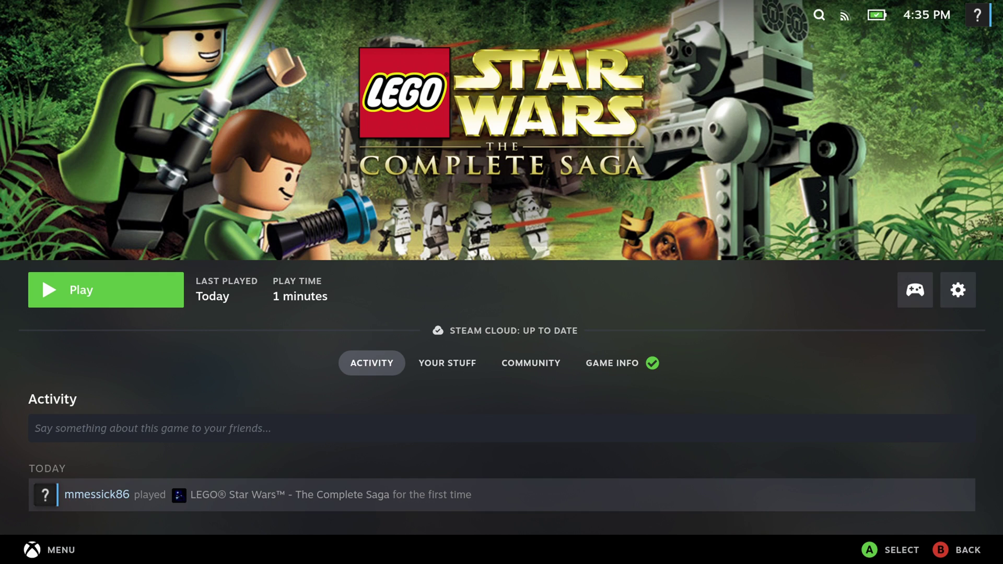
Launch LEGO Star Wars: The Complete Saga with the Play button
key(Return)
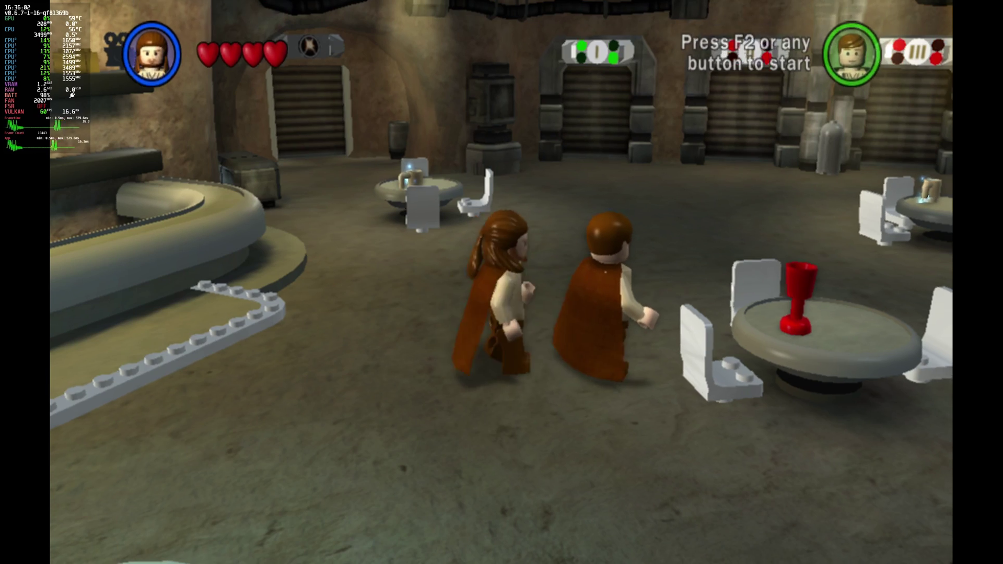
Move the Jedi through the cantina, slashing the green alien and the blaster-wielding enemy
key(Left)
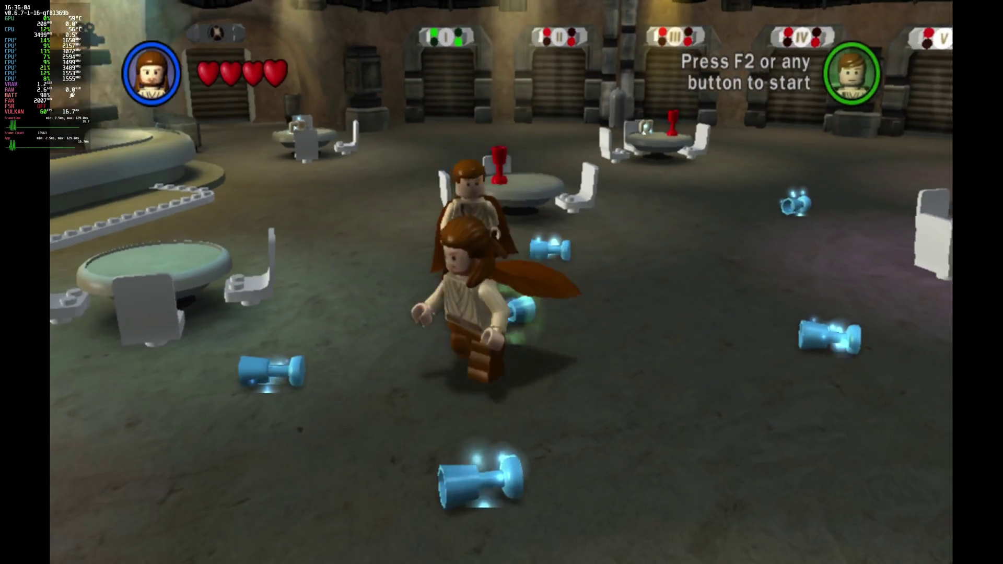
key(x)
key(Left)
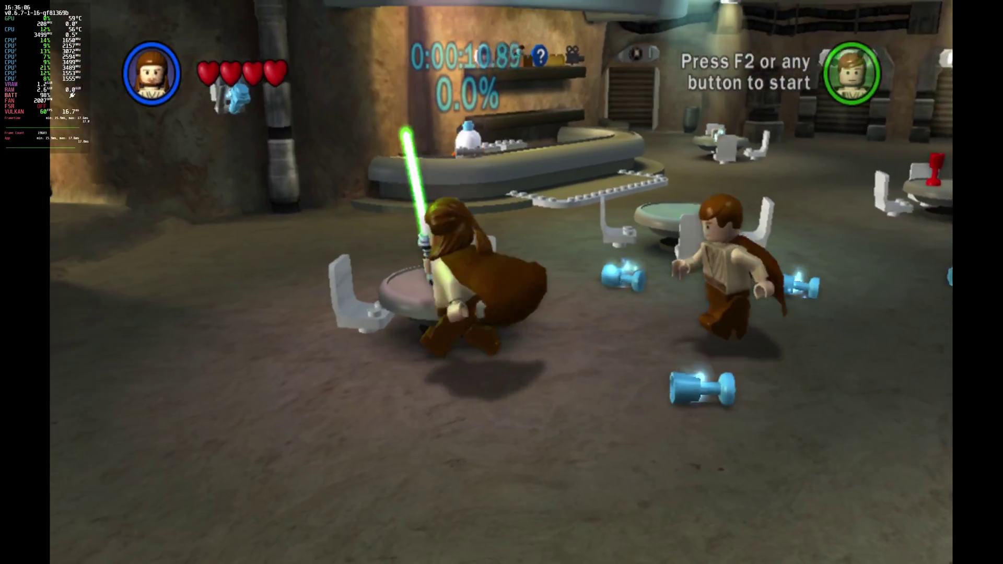
key(Up)
key(x)
key(x)
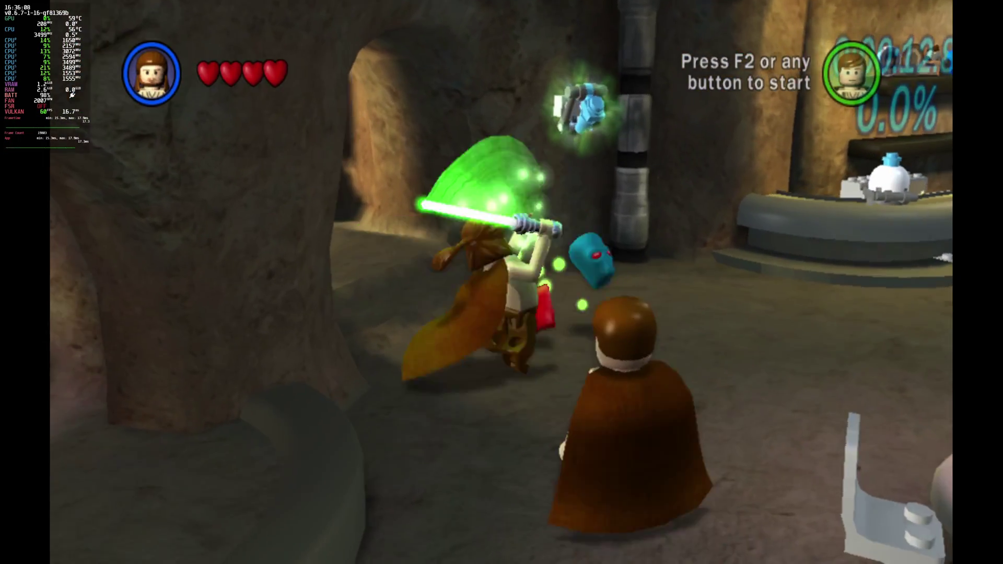
key(Right)
key(Down)
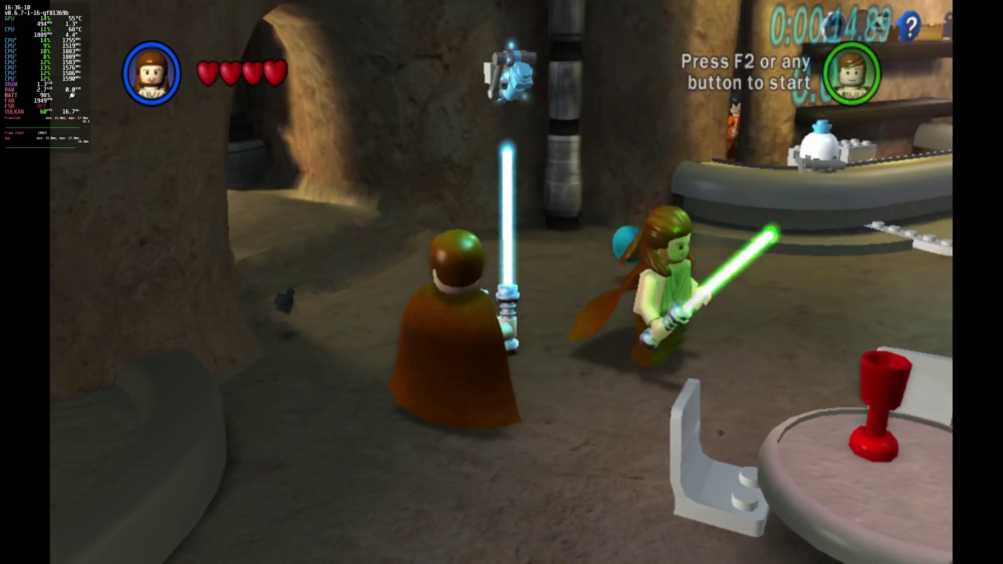
key(x)
key(Left)
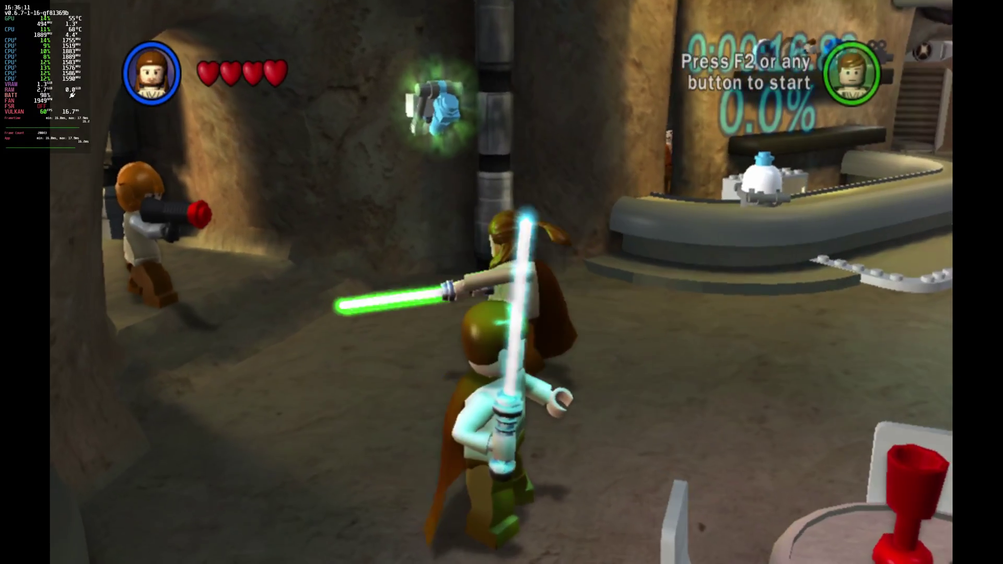
key(x)
key(x)
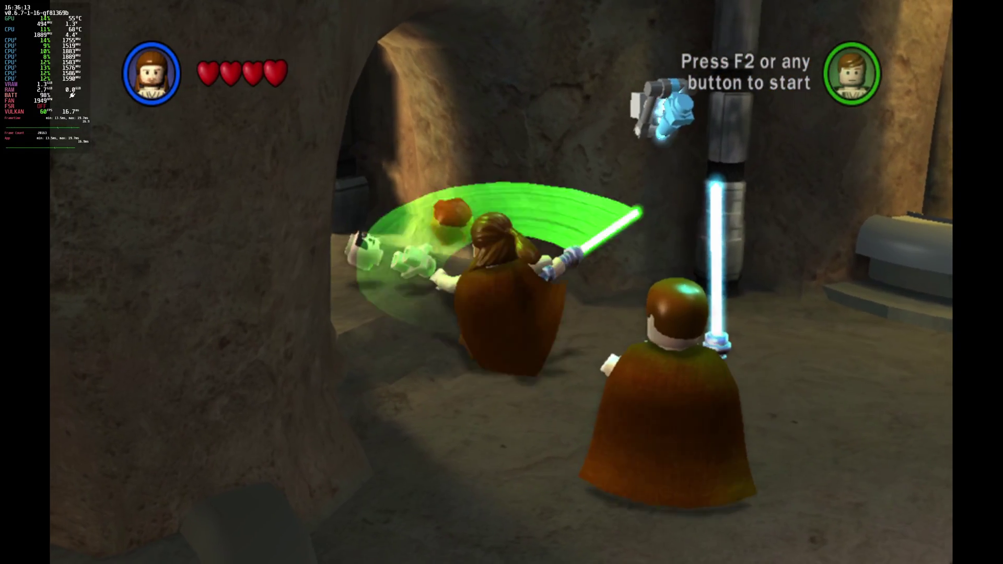
key(Right)
Fight another enemy and smash the chair and table for a heart and studs
key(Down)
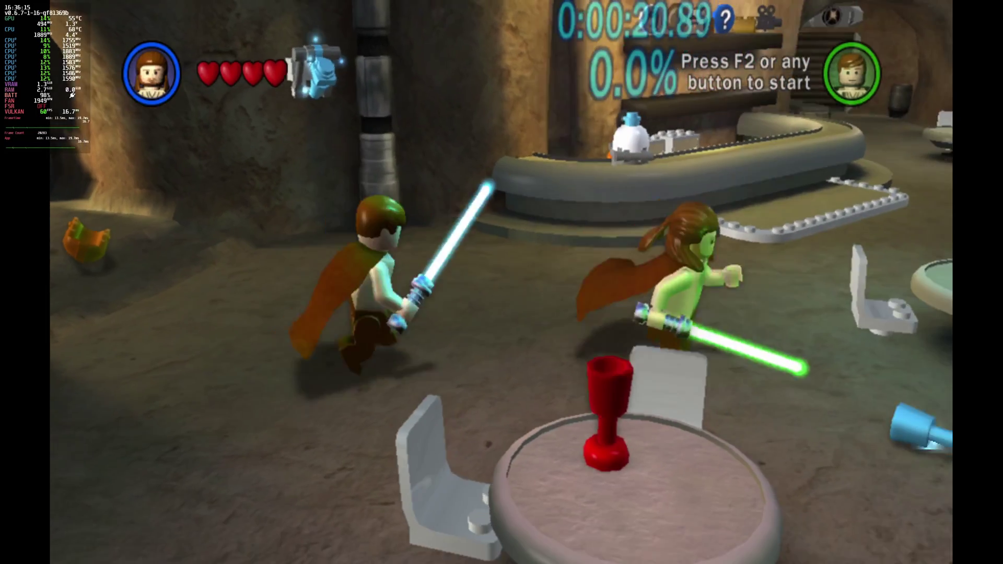
key(Up)
key(Left)
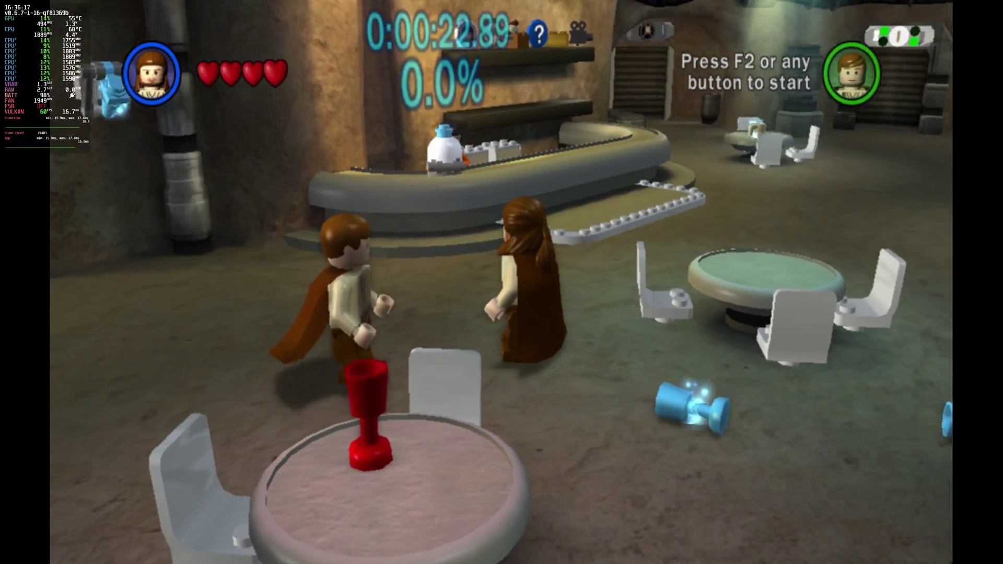
key(x)
key(Down)
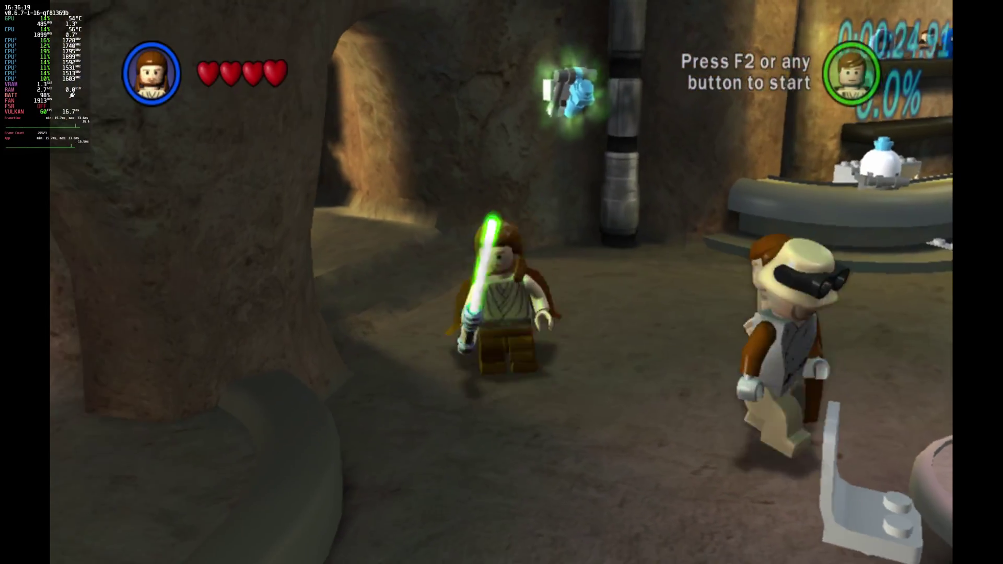
key(Right)
key(x)
key(Left)
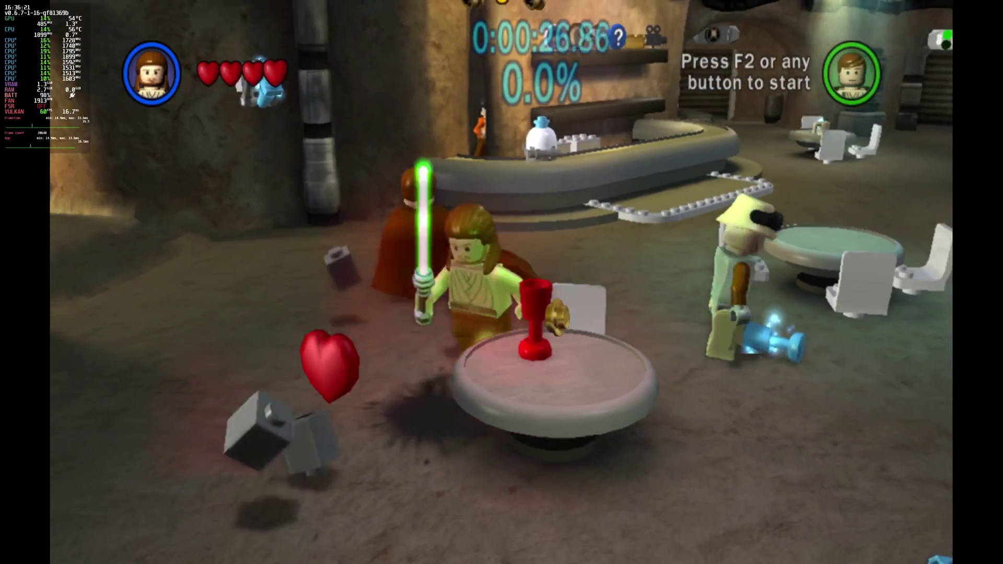
key(Up)
key(x)
key(Down)
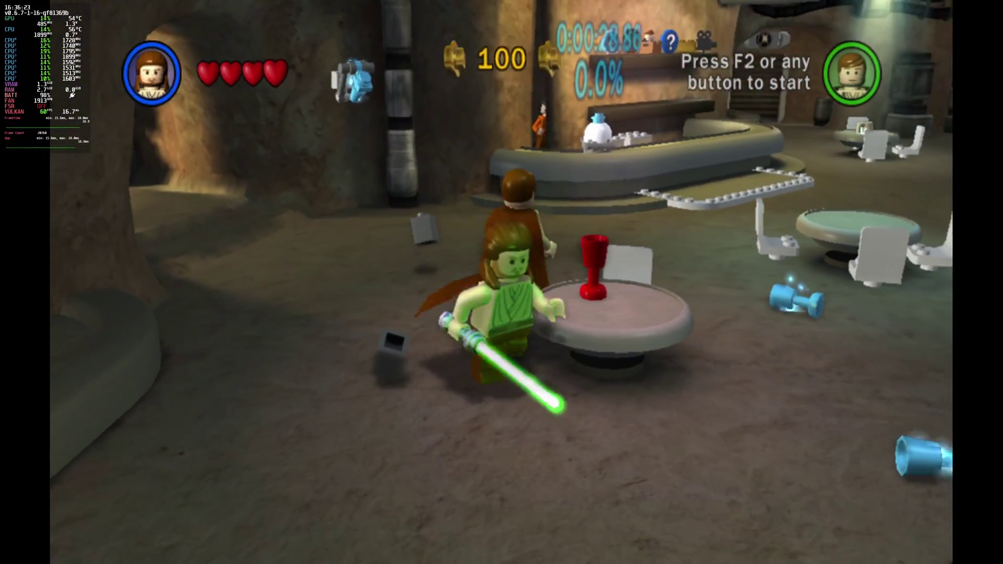
key(Right)
key(x)
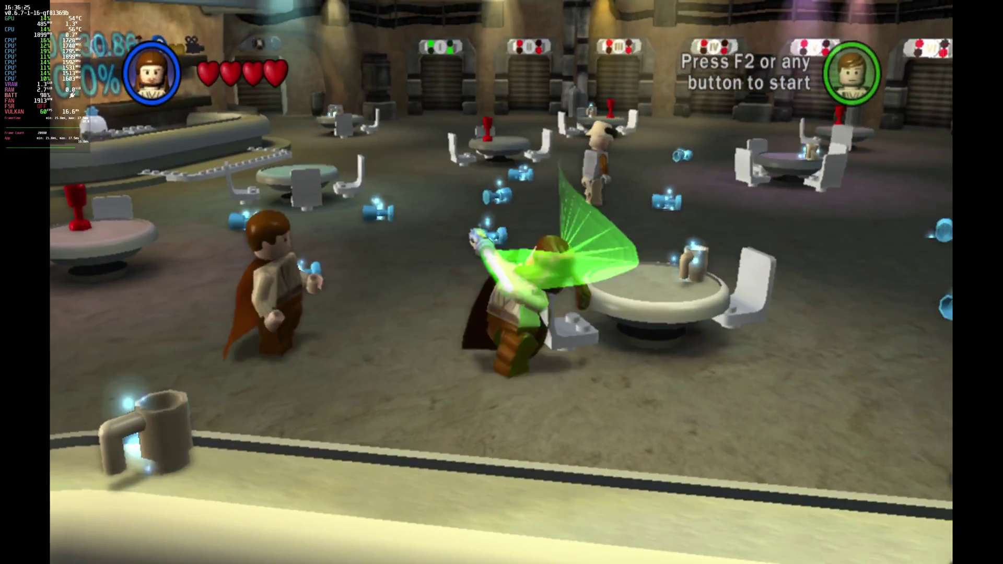